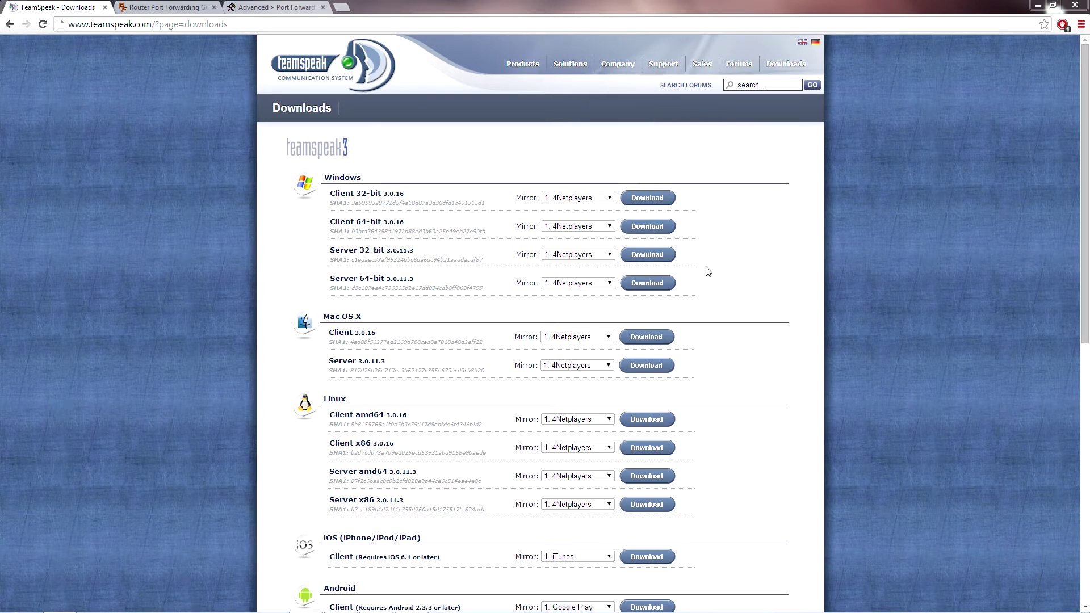
Step: Download the Windows Server 64-bit 3.0.11.3 package from the 4Netplayers mirror, agreeing to the license terms
left_click_drag(345, 278, 454, 288)
left_click(451, 289)
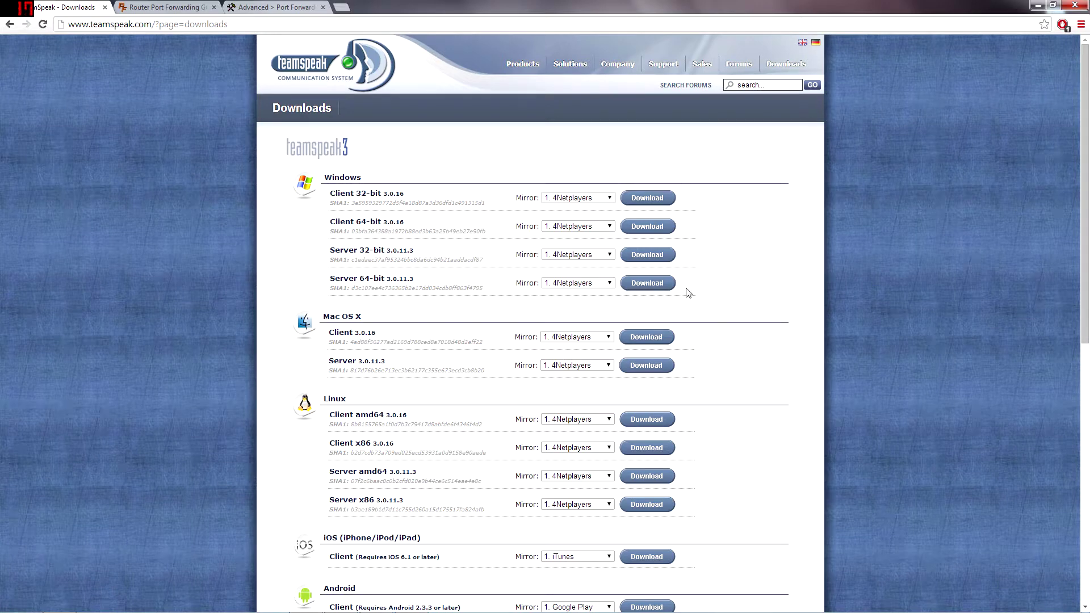
left_click(657, 282)
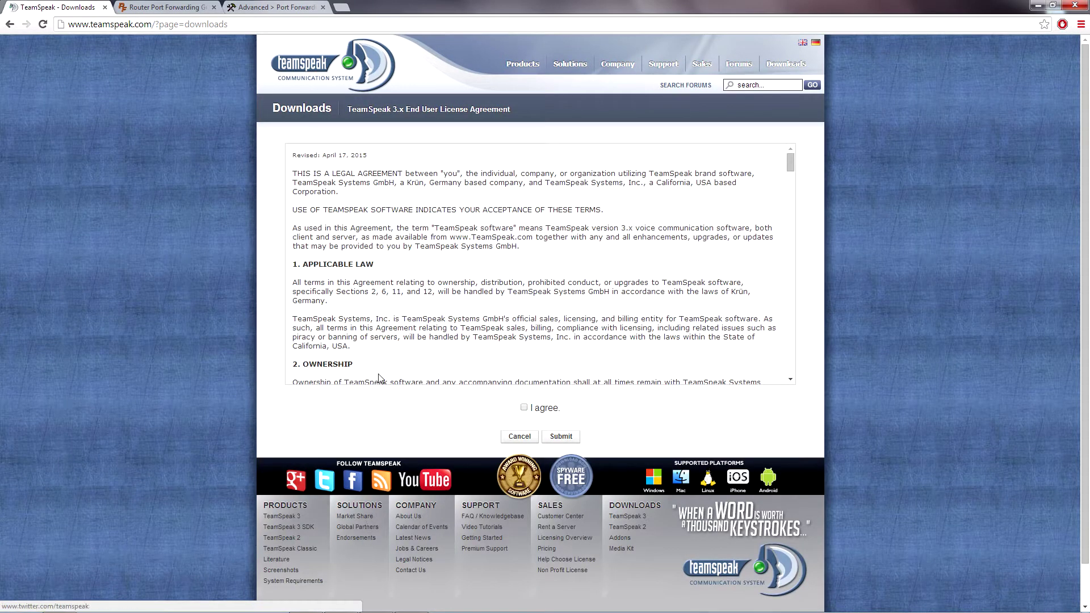
left_click(541, 409)
left_click(565, 437)
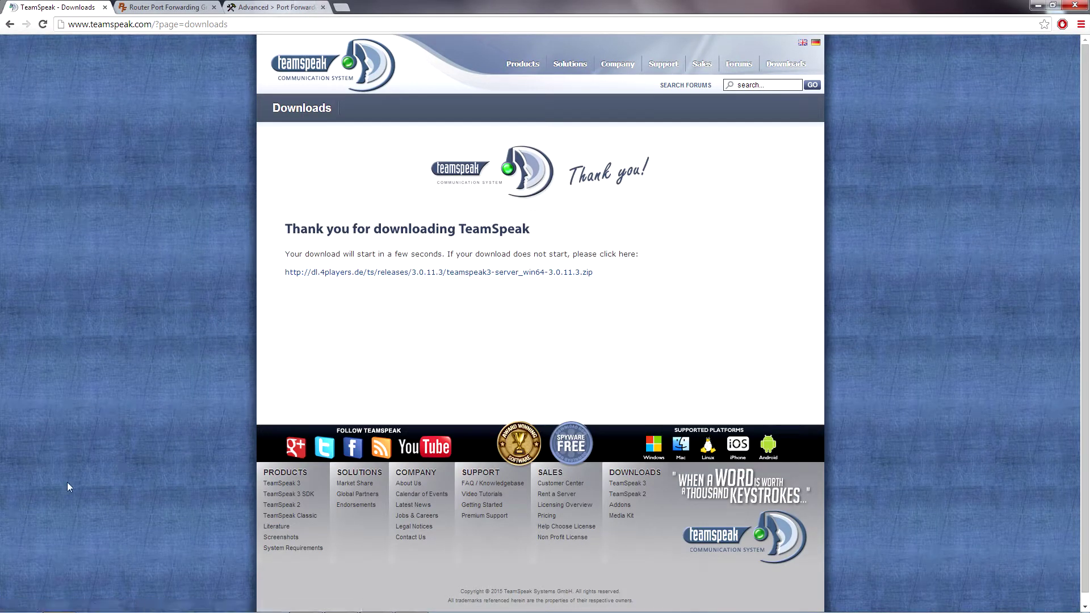
left_click(358, 272)
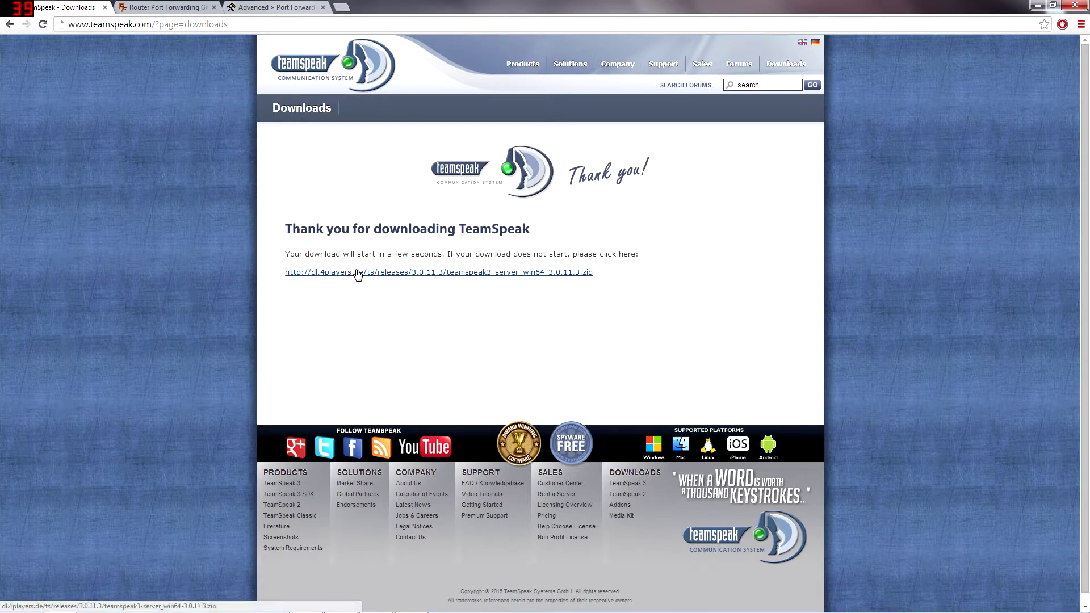
Step: Open the Arris model list from Port Forward's router manufacturer index and dismiss the Network Utilities advertisement
left_click(253, 7)
left_click(191, 7)
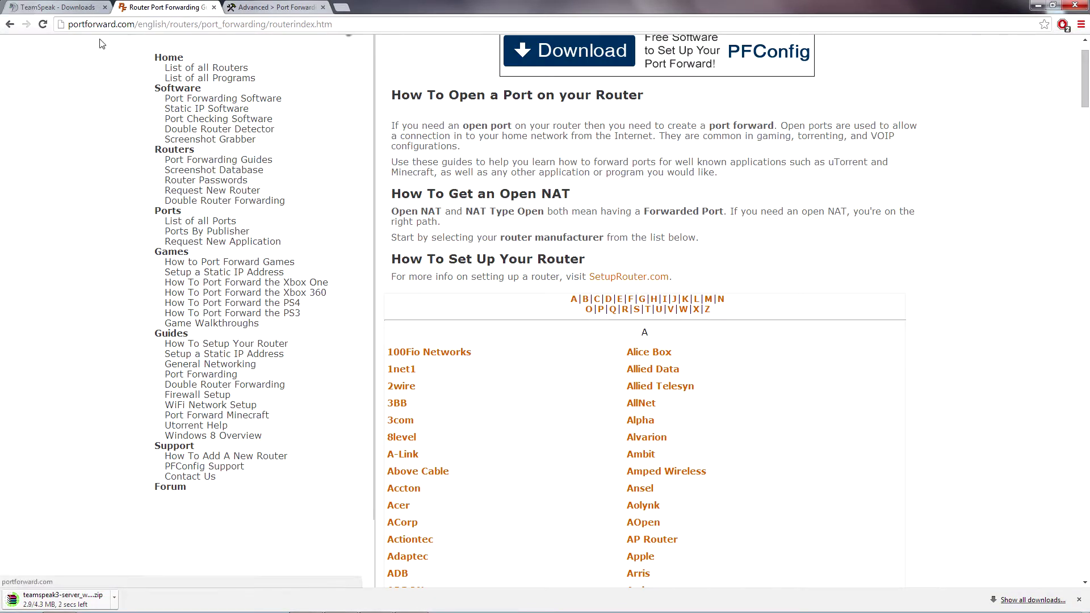
left_click(235, 24)
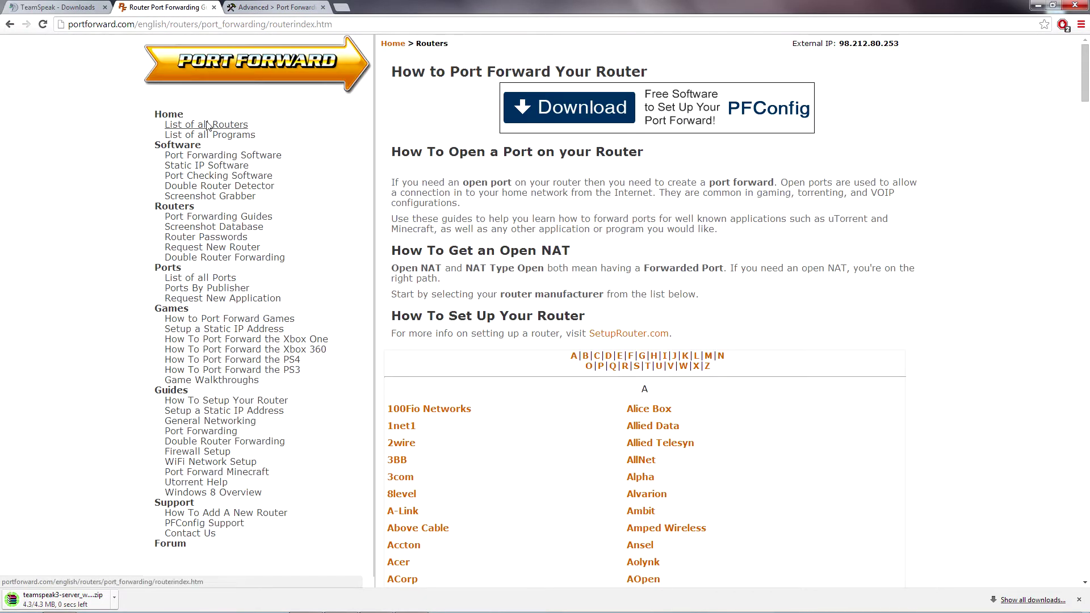
scroll(548, 424, "down", 3)
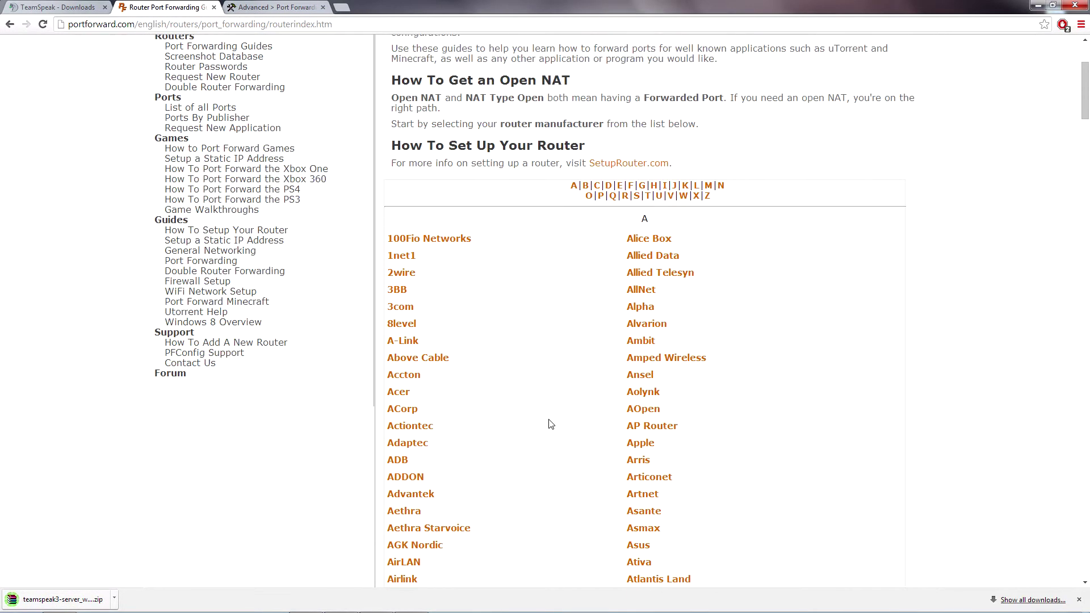
scroll(548, 424, "down", 1)
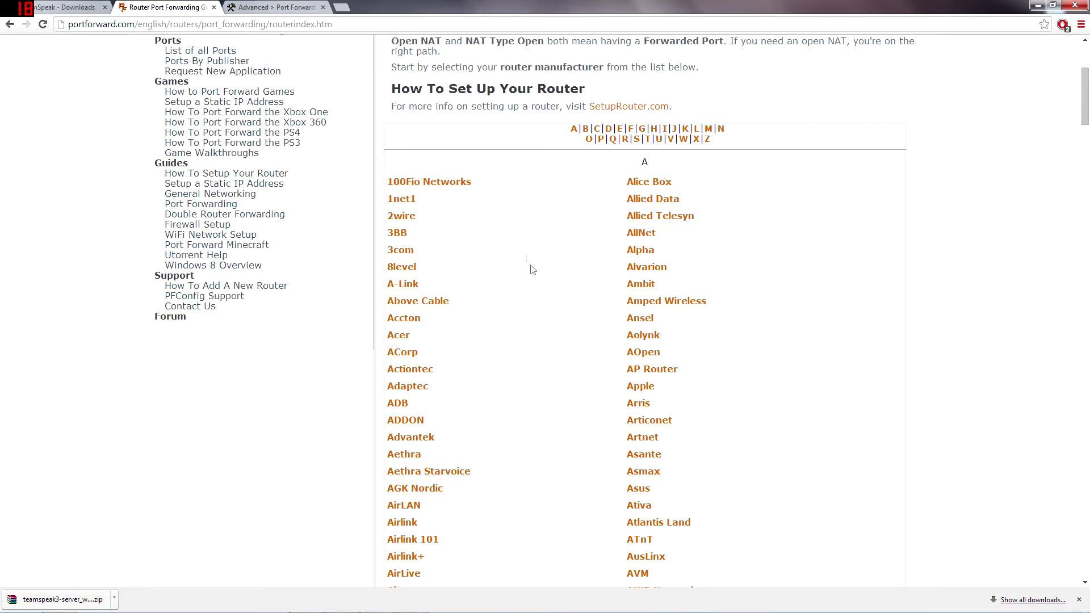
scroll(626, 440, "down", 2)
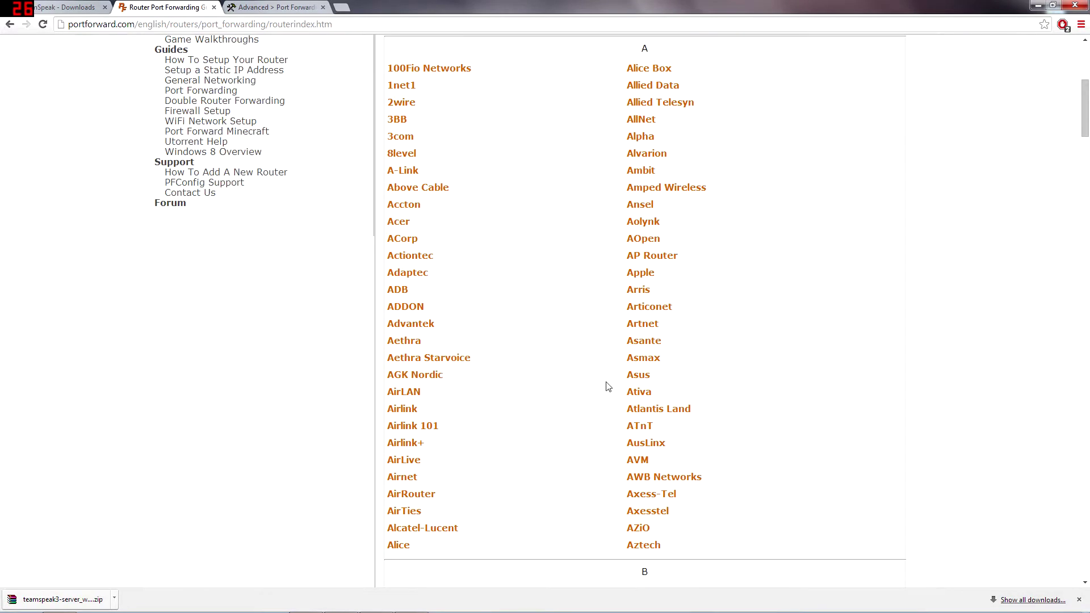
left_click(639, 290)
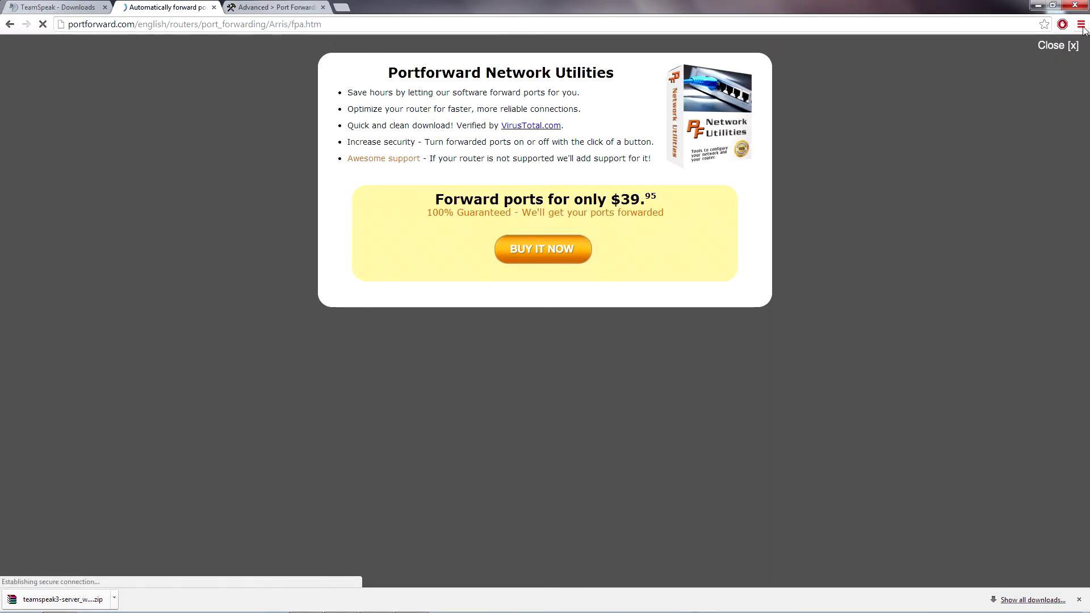
left_click(1060, 46)
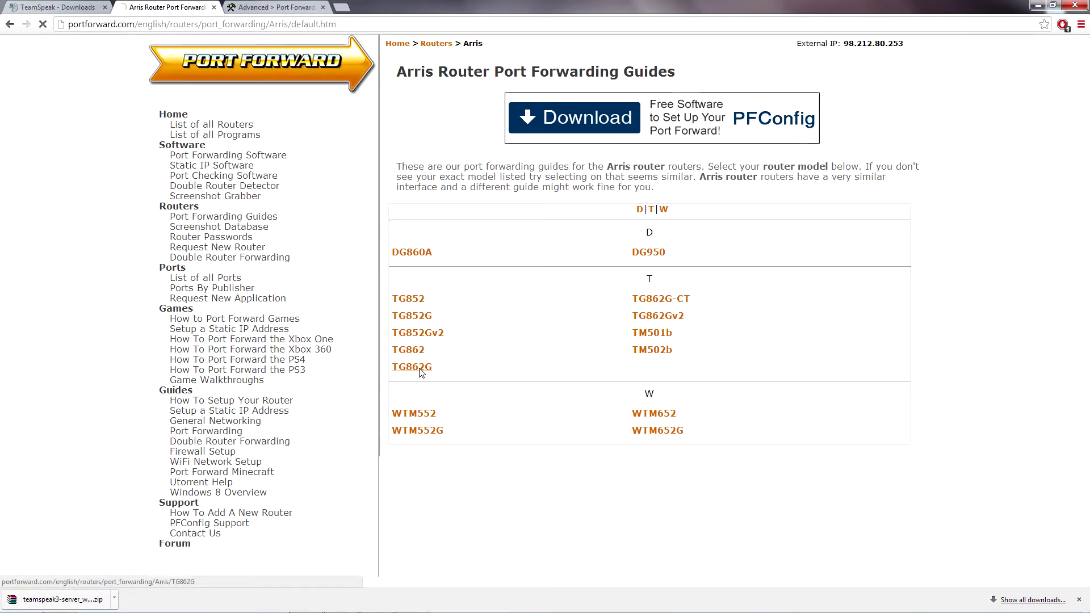
Step: Select the TG862G model, search its program list for "teamspeak", and open the TeamSpeak 3 Server guide
left_click(419, 367)
scroll(483, 246, "down", 5)
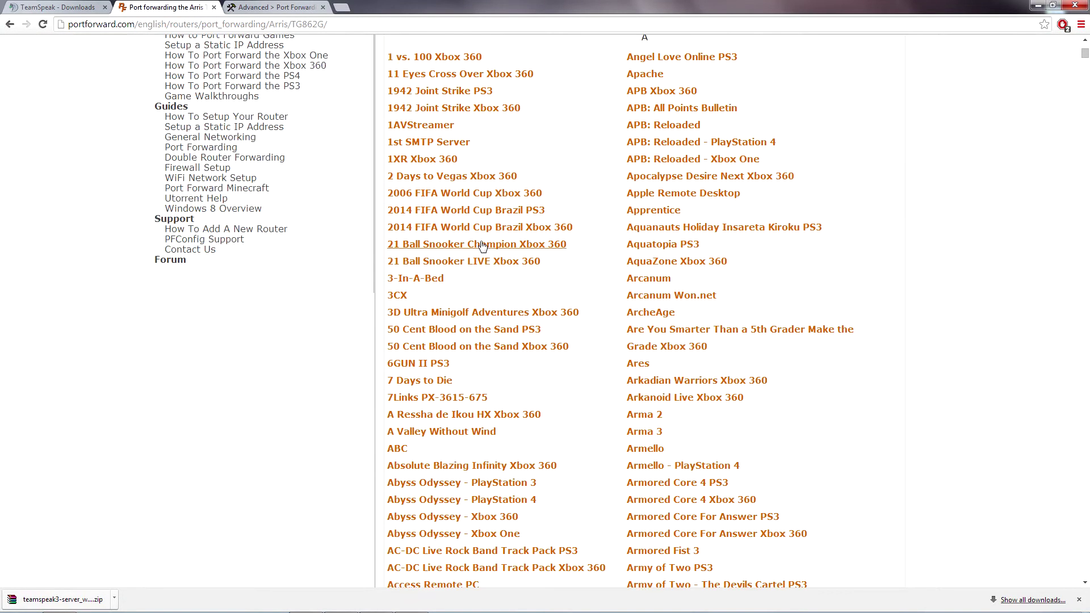
scroll(483, 245, "up", 8)
scroll(471, 340, "down", 4)
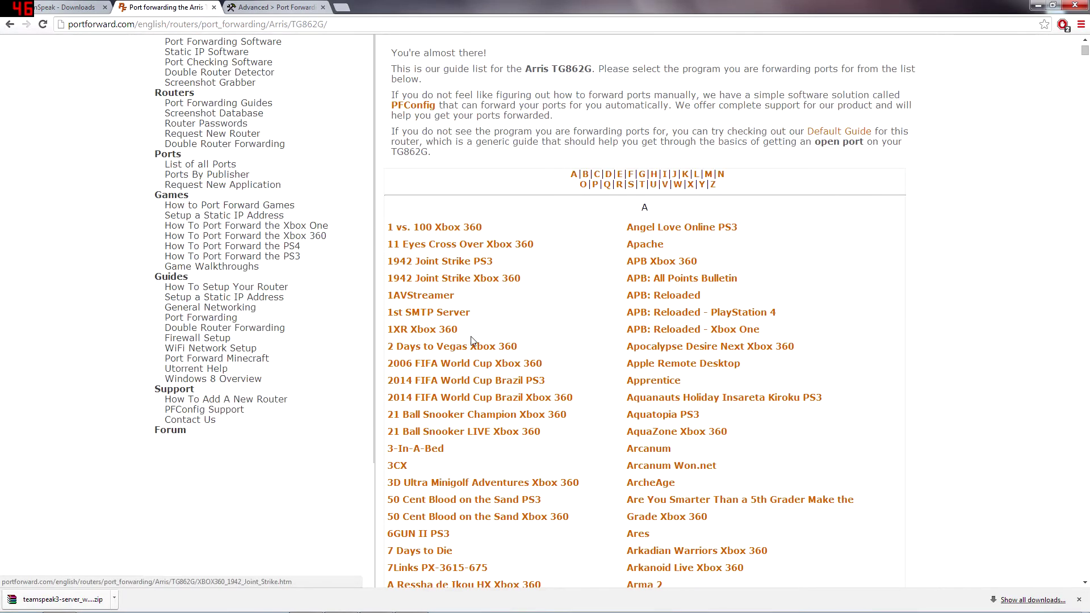
scroll(617, 359, "down", 1)
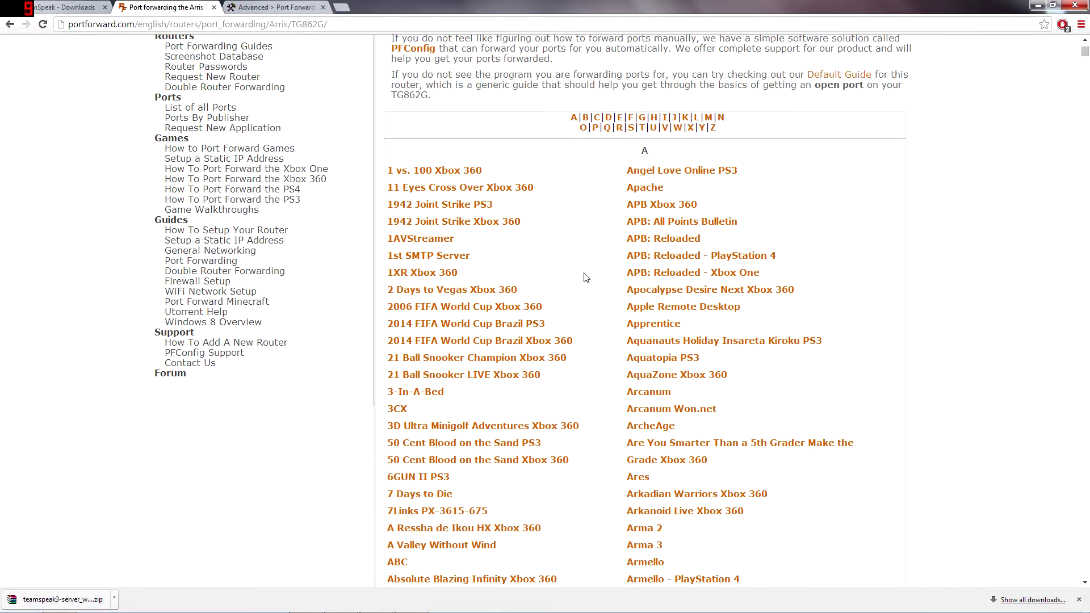
key("ctrl+f")
type("teamspeak")
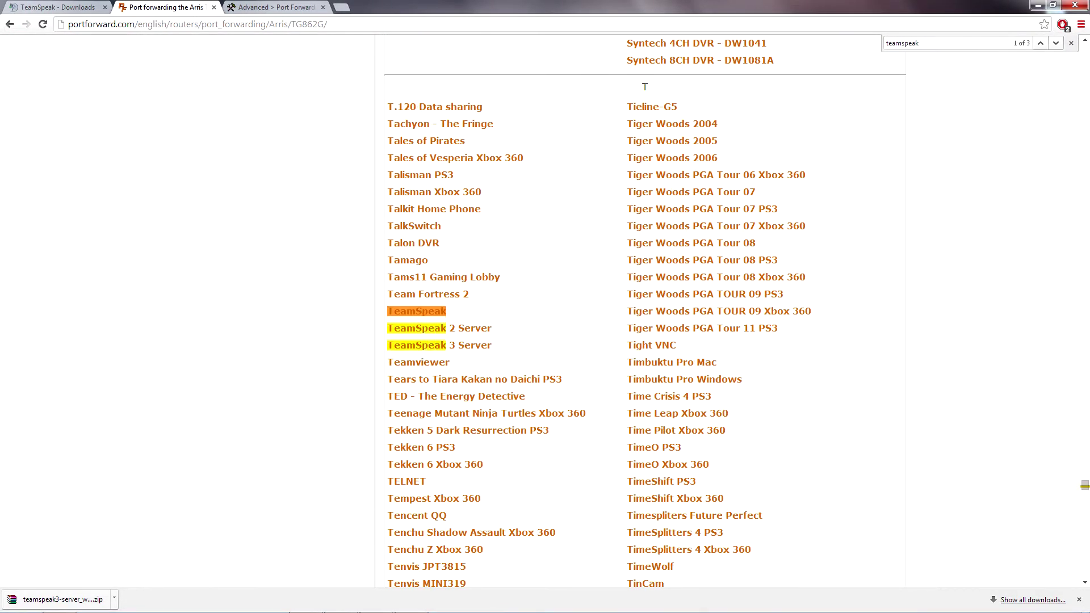
left_click(474, 346)
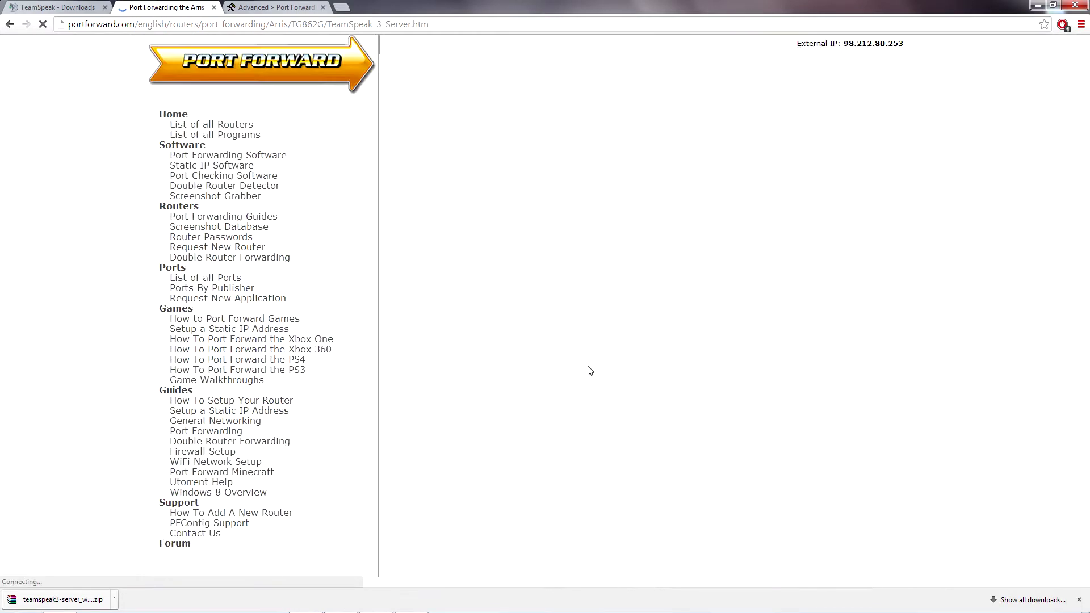
Step: Read through the TG862G guide for TeamSpeak 3 Server, covering router login, adding a service, and the ports to forward
scroll(685, 337, "down", 4)
scroll(686, 329, "down", 3)
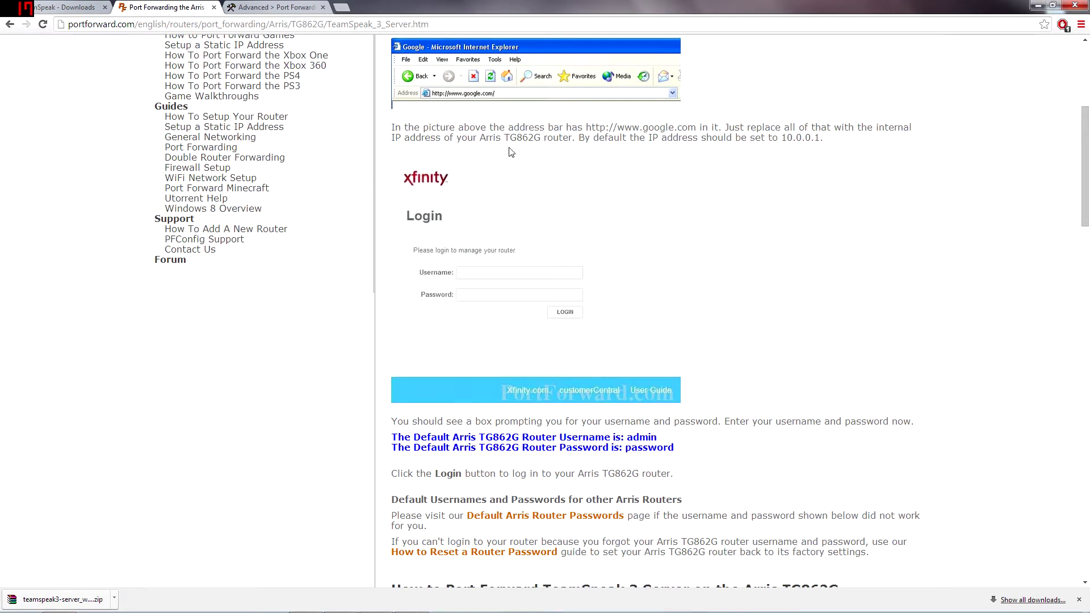
scroll(410, 339, "down", 2)
scroll(482, 346, "up", 8)
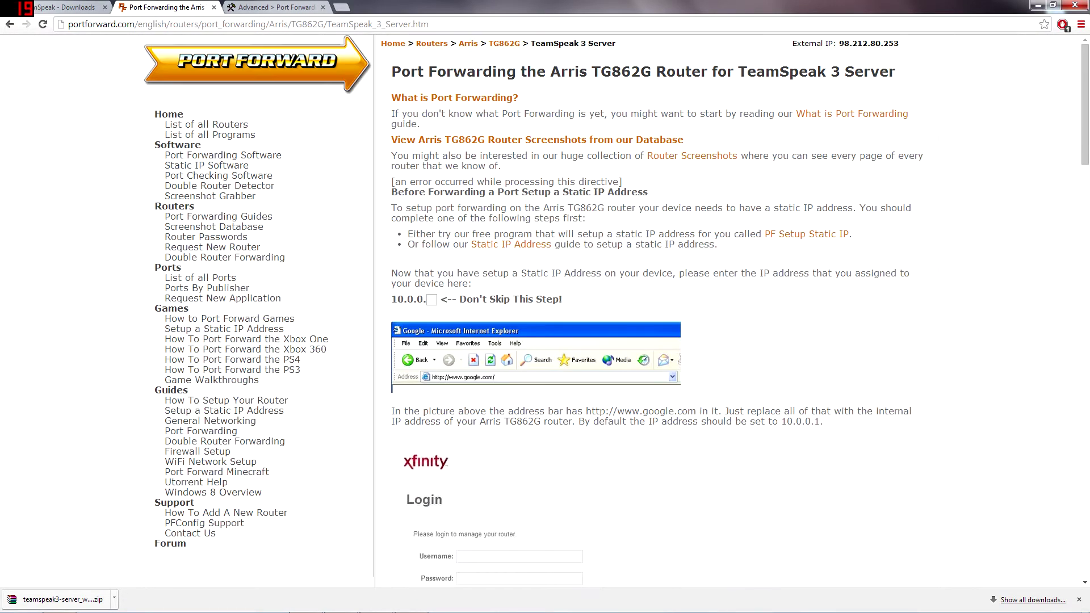
scroll(652, 313, "down", 11)
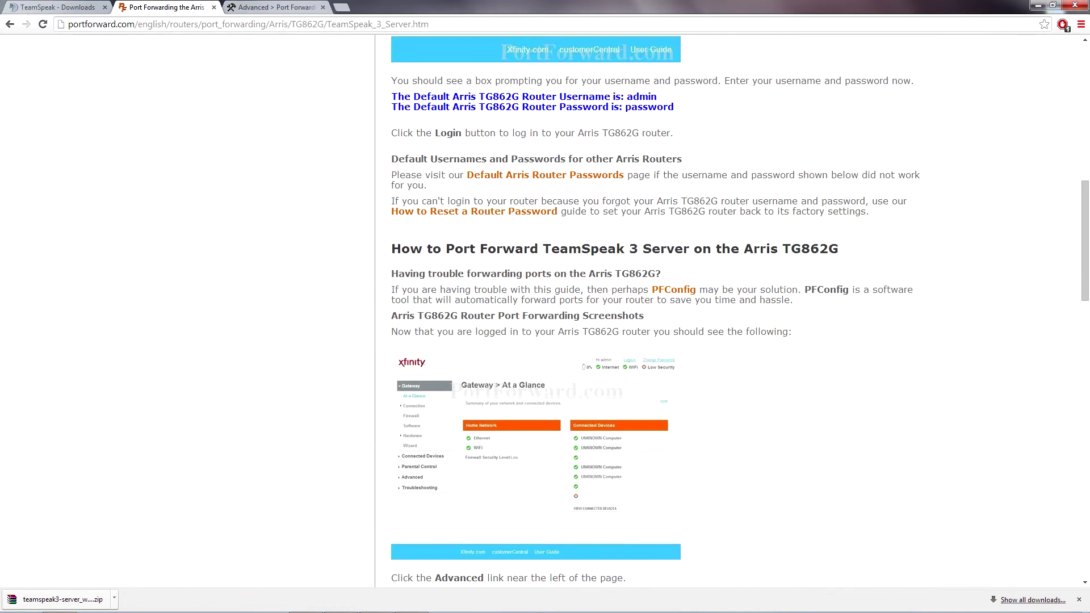
scroll(554, 222, "down", 5)
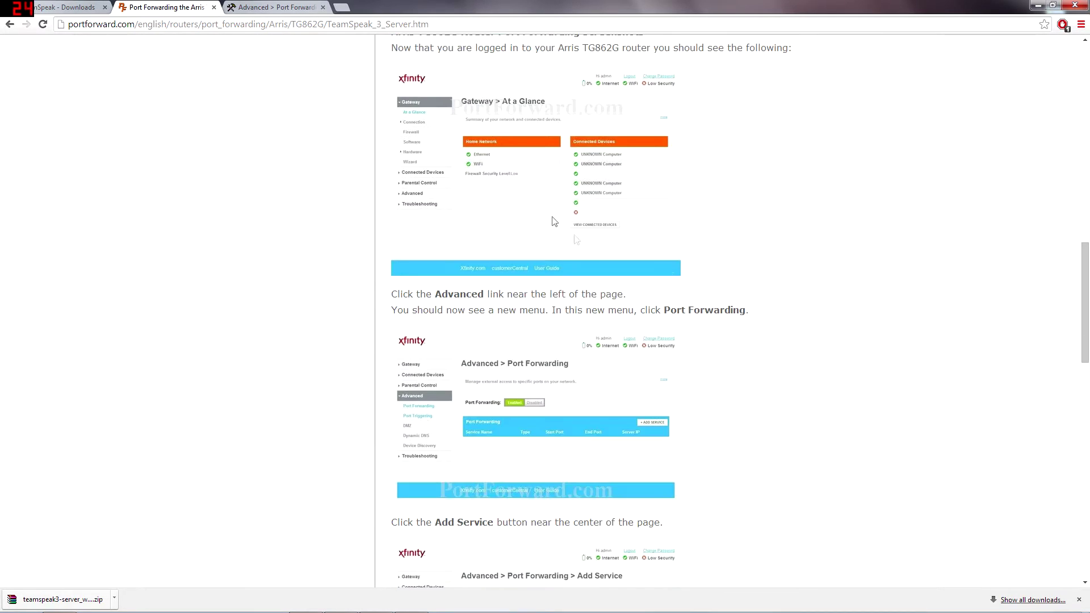
scroll(645, 380, "down", 8)
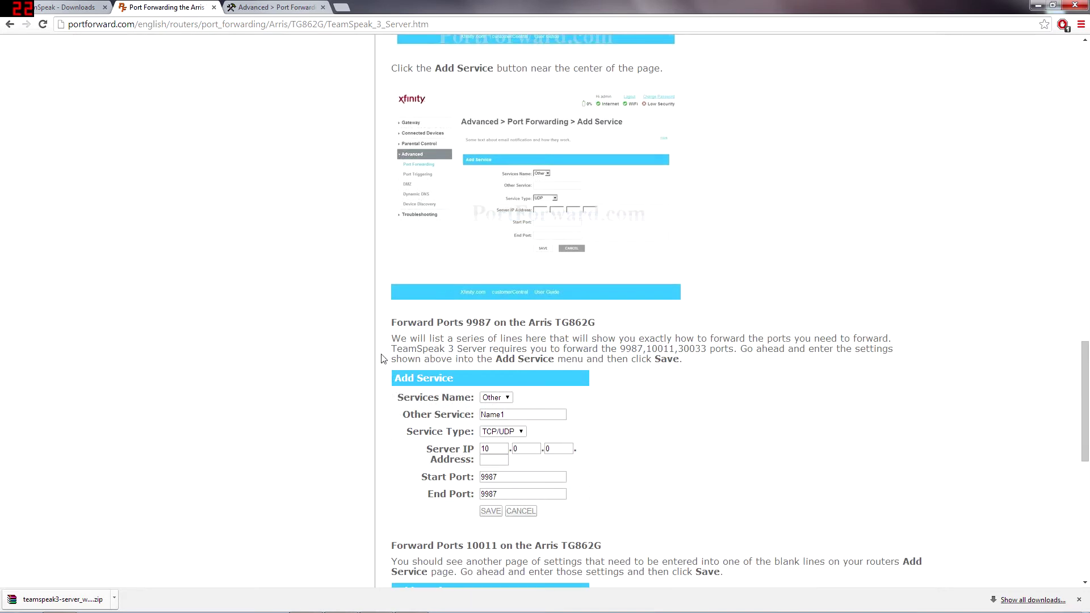
scroll(460, 316, "down", 4)
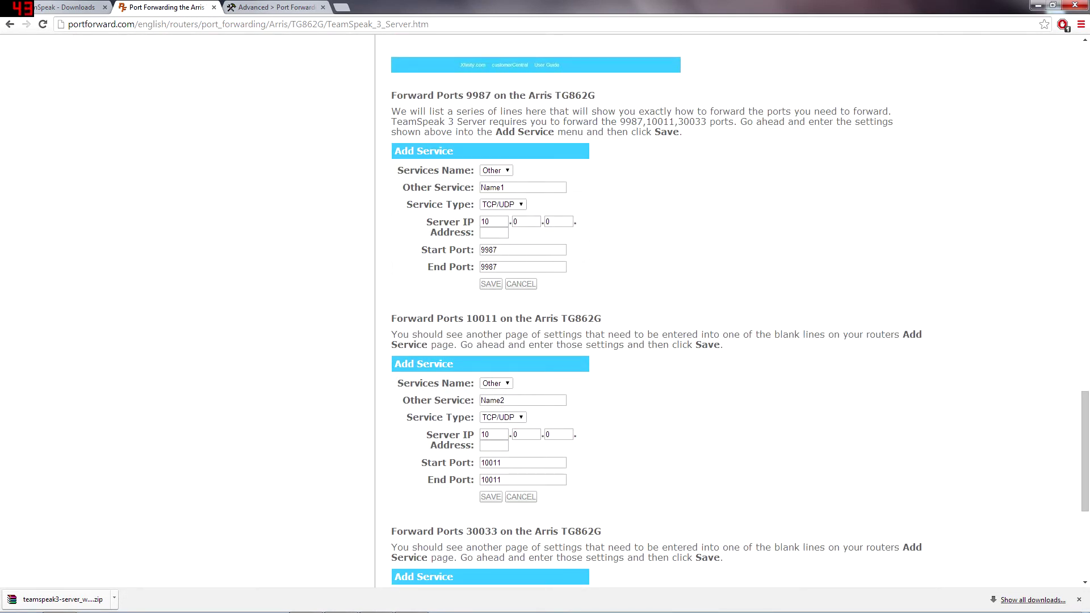
left_click_drag(466, 318, 491, 324)
left_click_drag(465, 531, 483, 532)
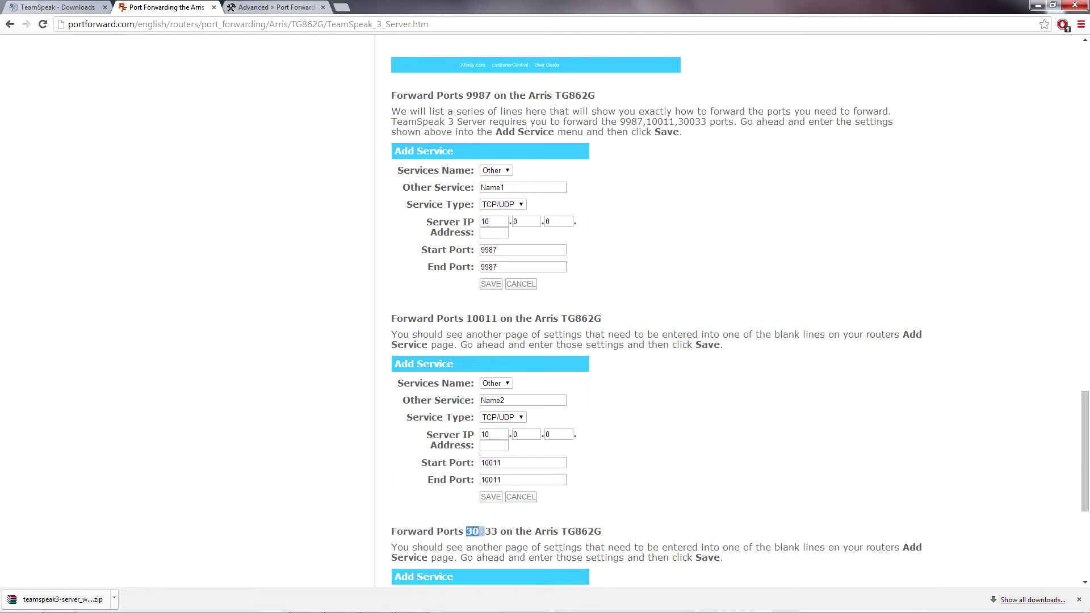
Step: View the router's port forwarding entries and return to the TeamSpeak 3 Server guide
left_click(295, 7)
key("ctrl+shift+Tab")
left_click(243, 7)
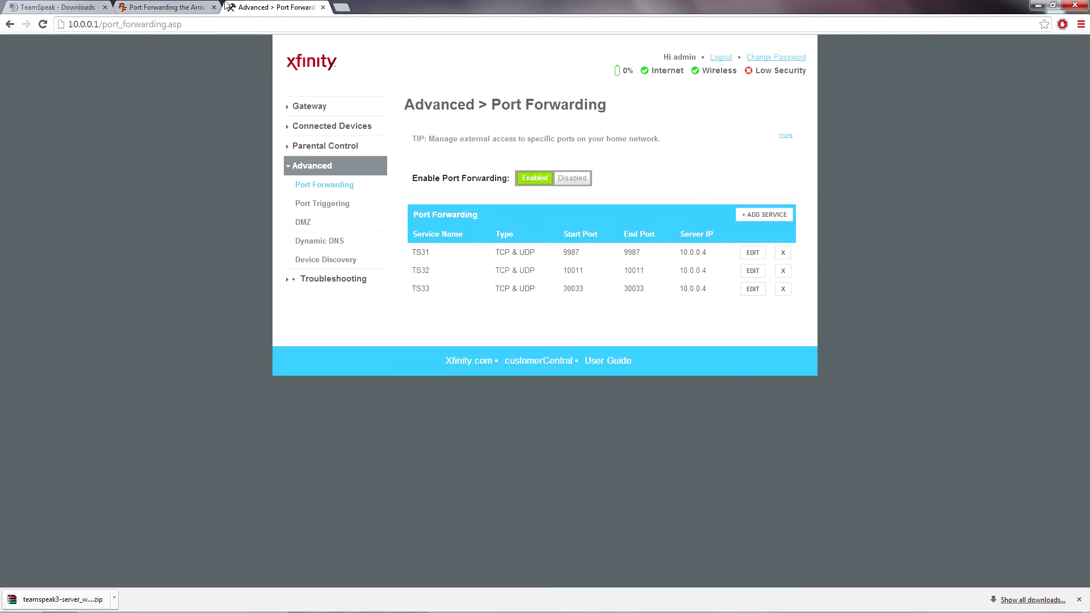
left_click(137, 6)
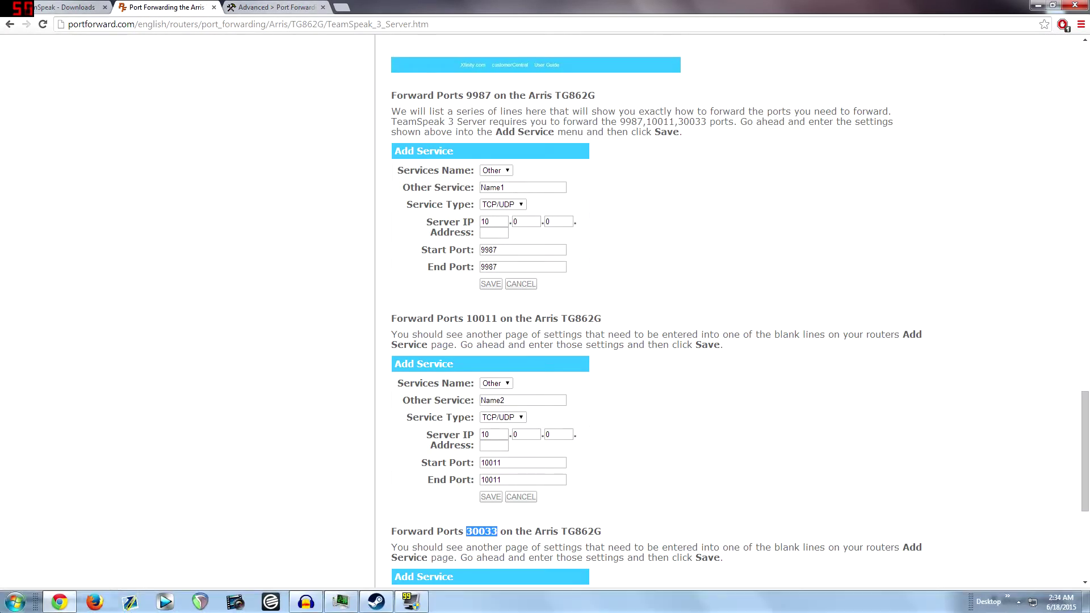
Step: Open a Command Prompt and run ipconfig to look up the computer's local IP address
left_click(15, 600)
type("cmd")
key("Return")
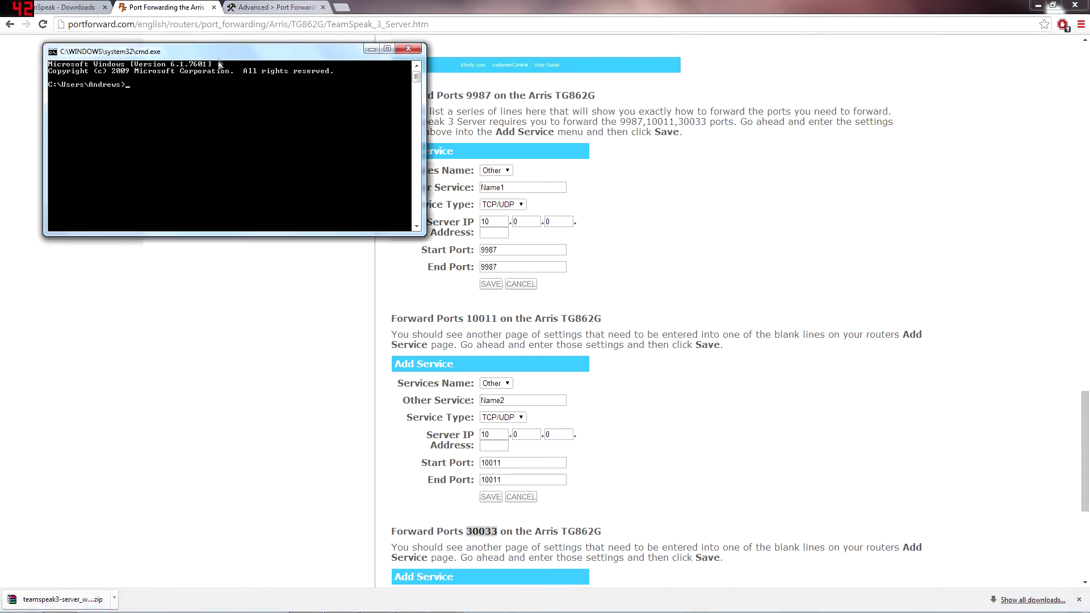
left_click_drag(222, 54, 480, 115)
type("i")
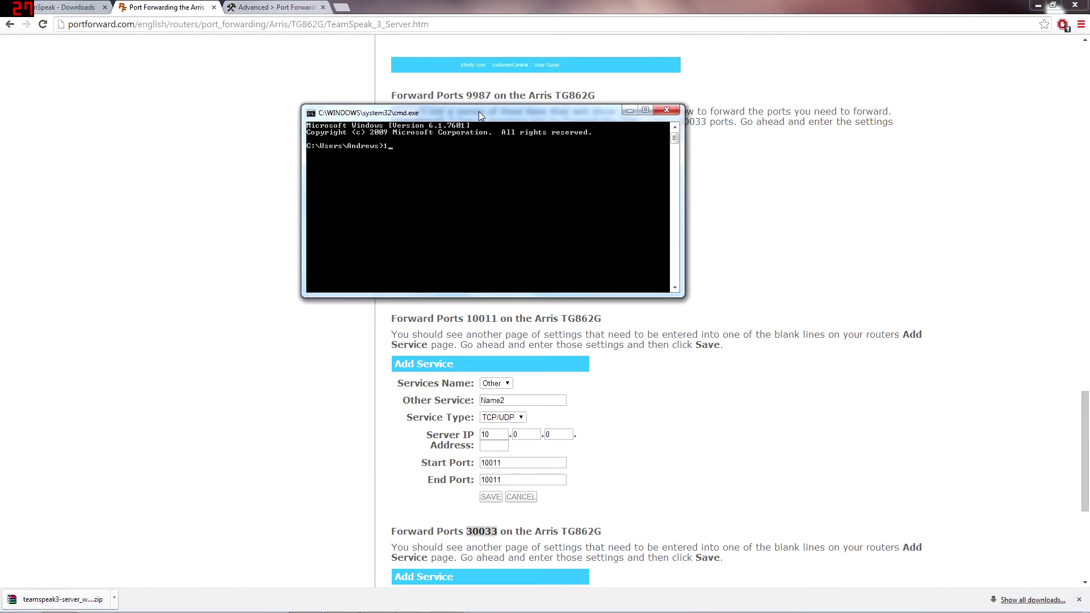
type("pconfig")
key("Return")
scroll(535, 192, "up", 10)
scroll(535, 192, "up", 3)
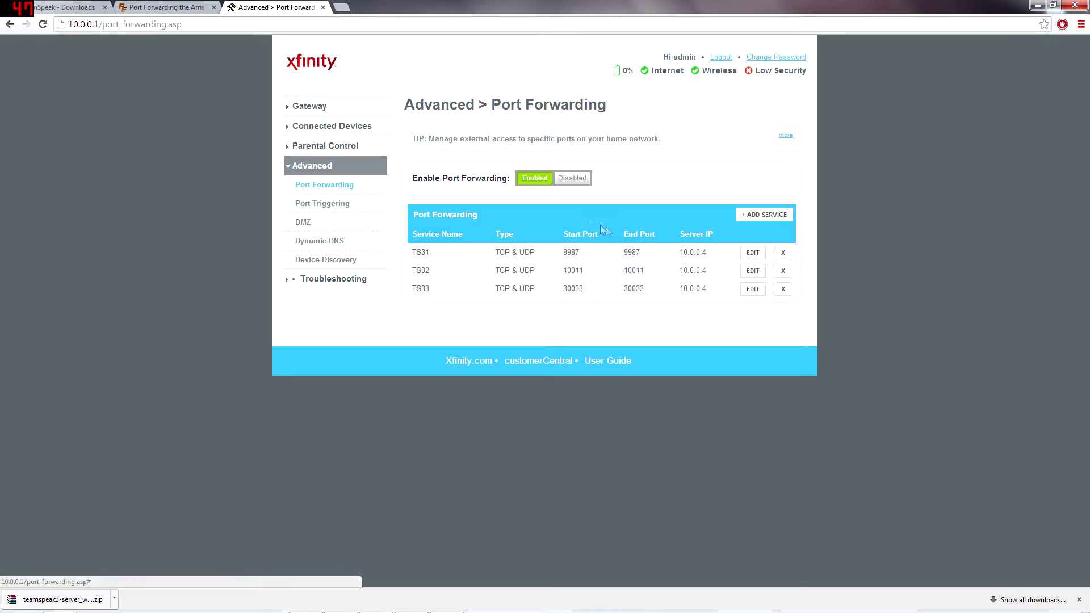
Step: Check the first port in the guide, 9987, and go back to the router's port forwarding settings
left_click(168, 5)
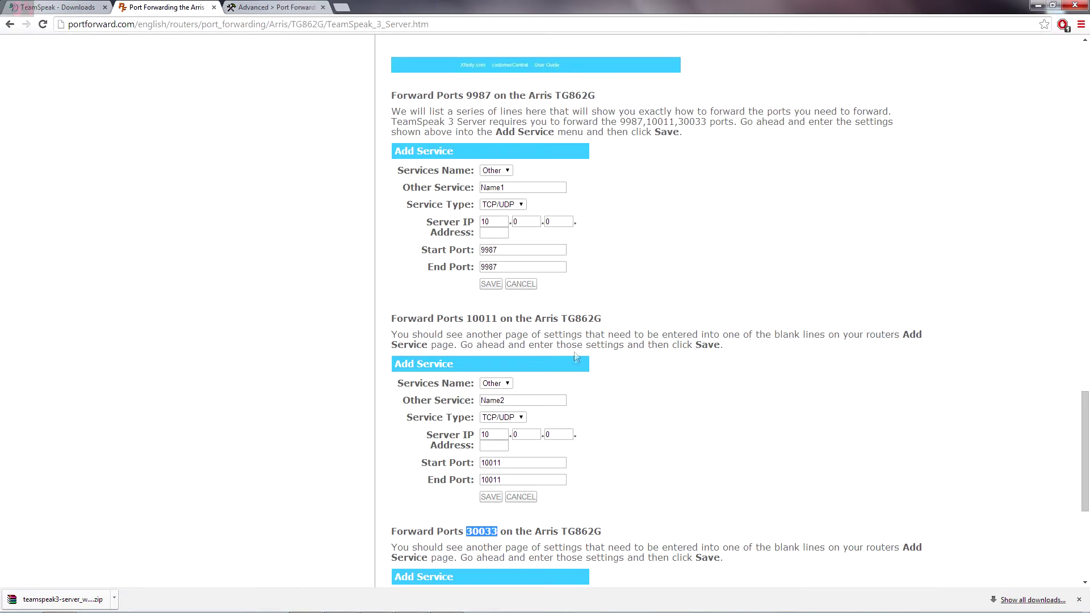
left_click_drag(465, 95, 484, 95)
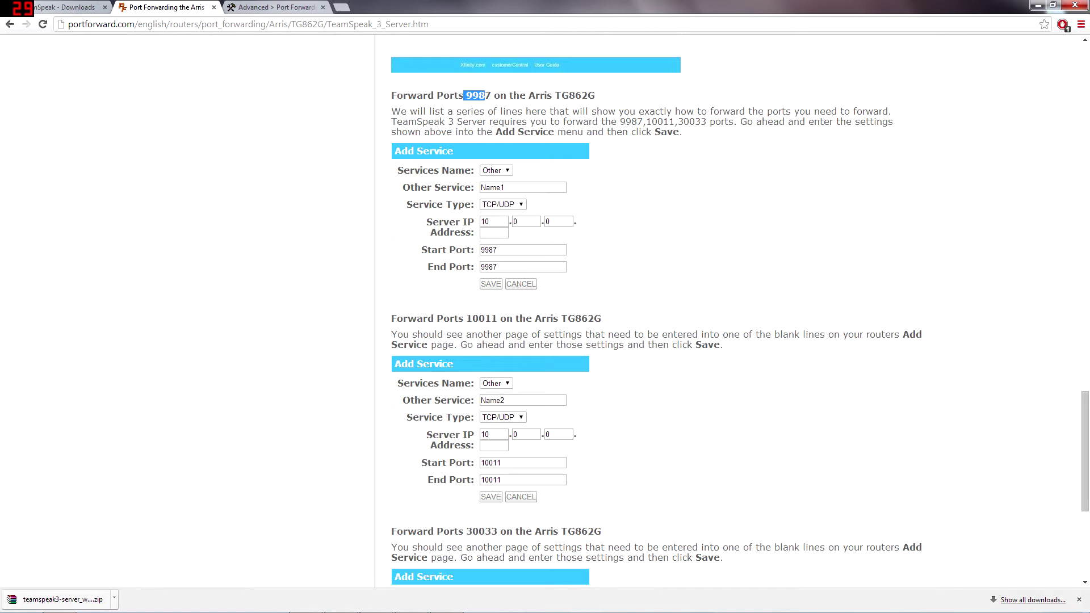
left_click(273, 6)
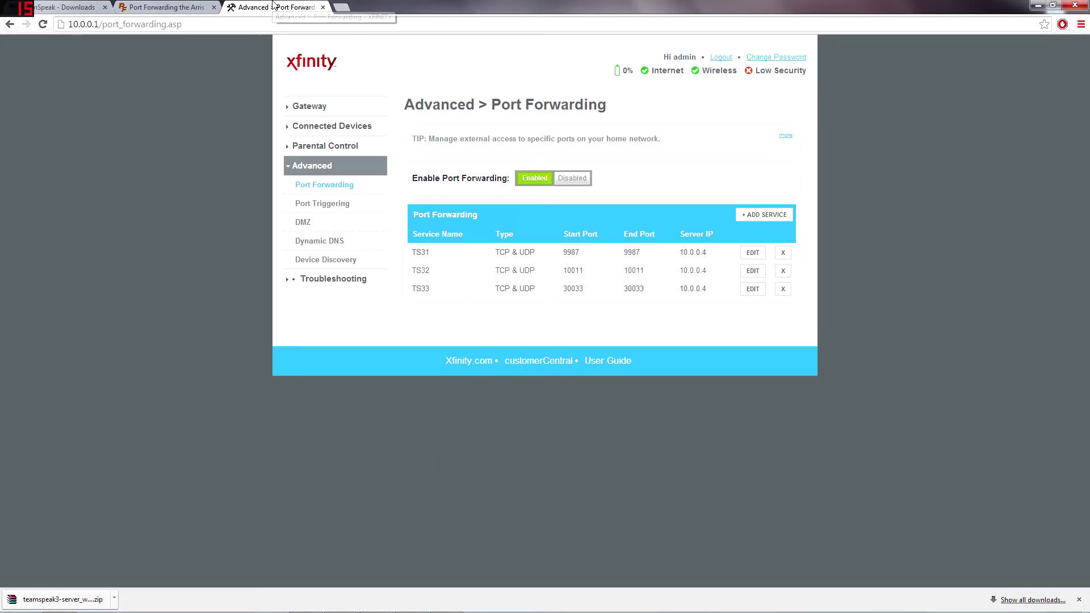
Step: Try to add a TCP & UDP service named "asdasdasd" for server IP 10.0.0.4 with starting and ending port 9987
left_click(765, 213)
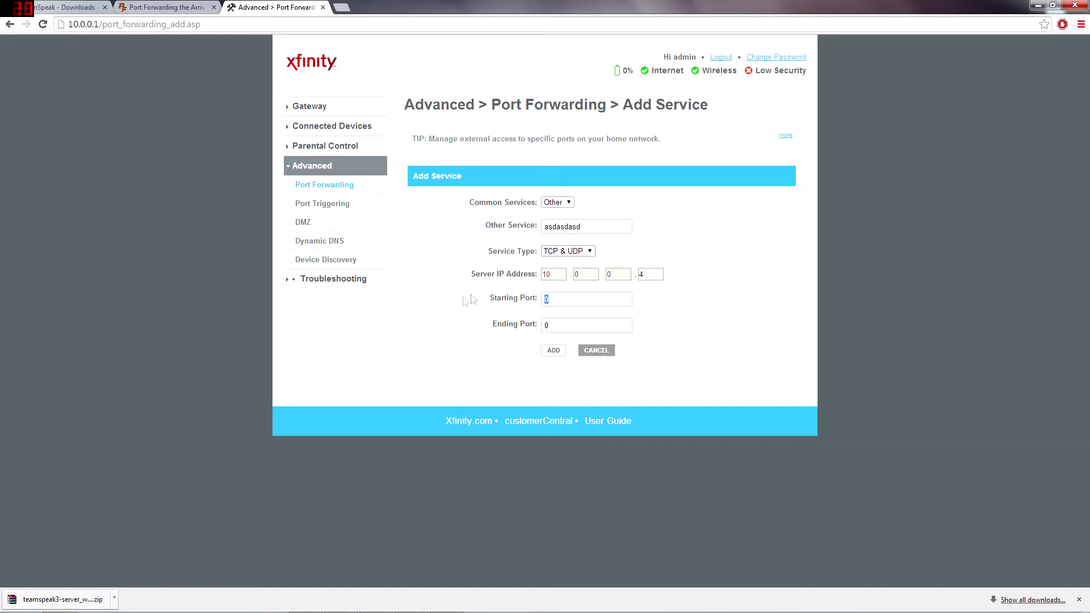
type("9987")
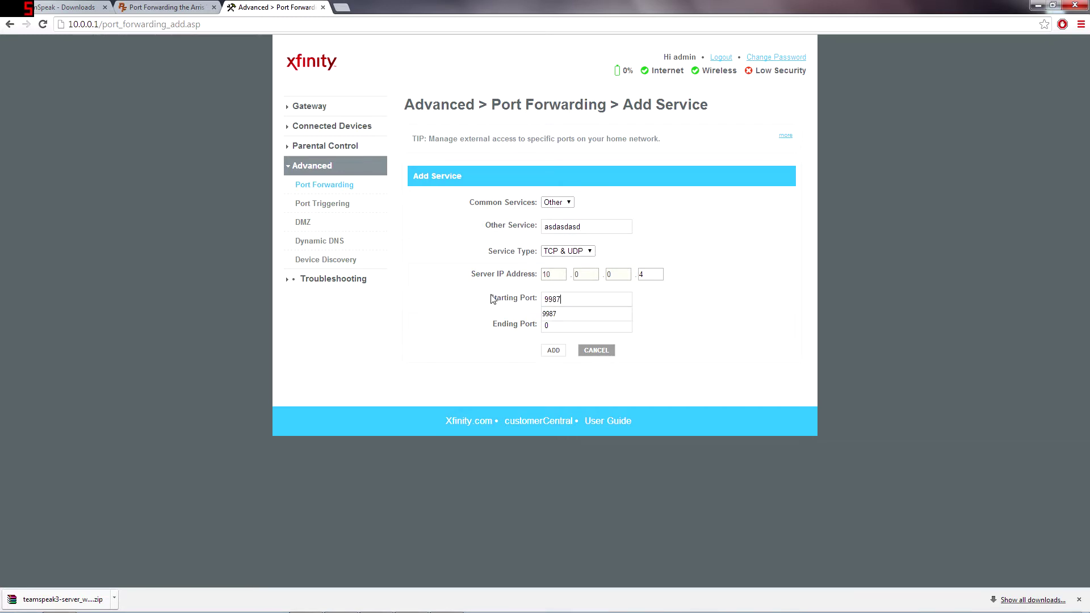
left_click(547, 326)
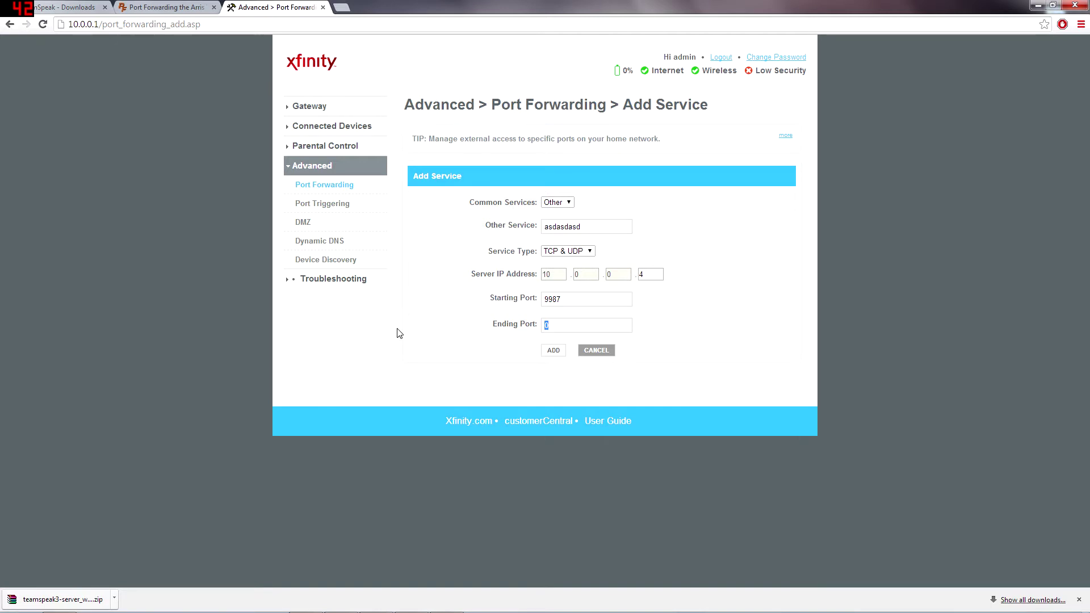
type("9987")
left_click(553, 350)
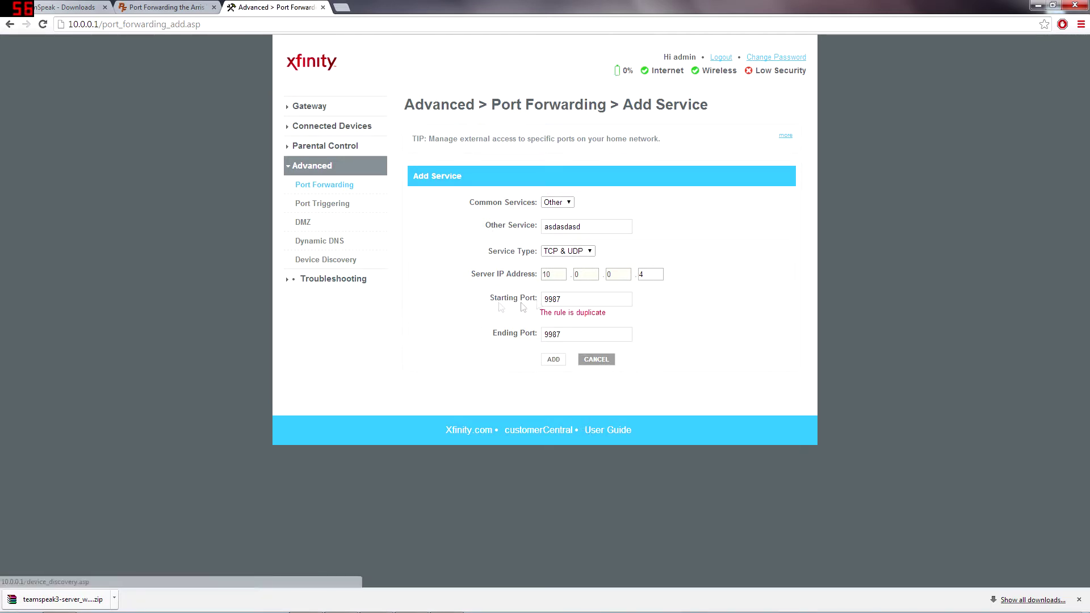
Step: Return to the router's port forwarding list and review the service type, ports and server IP of the existing TeamSpeak entries
left_click(324, 185)
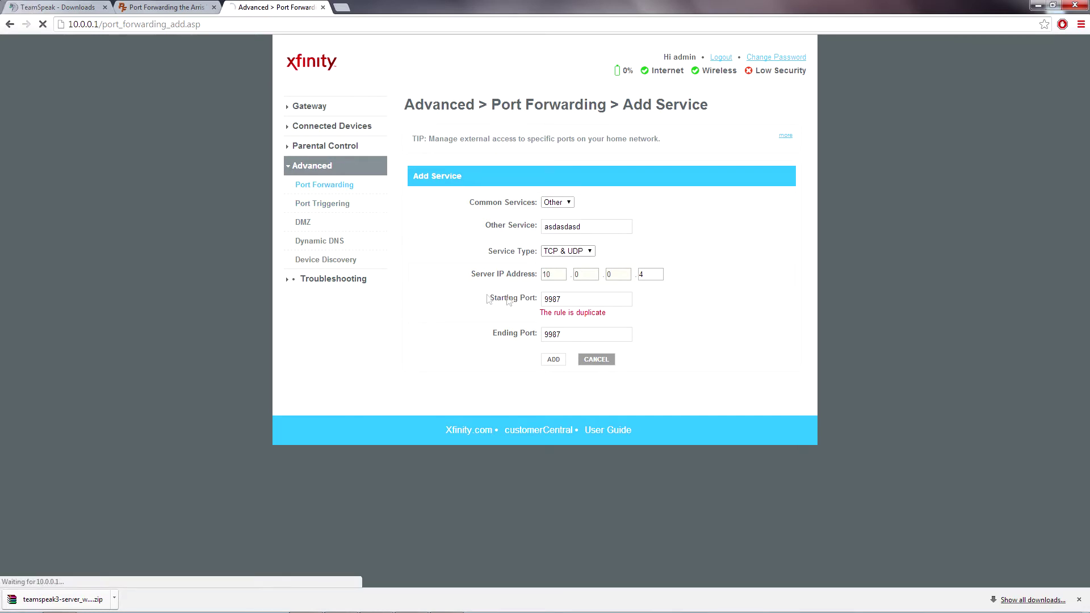
left_click_drag(496, 256, 647, 253)
left_click(647, 254)
left_click_drag(557, 257, 583, 277)
double_click(573, 289)
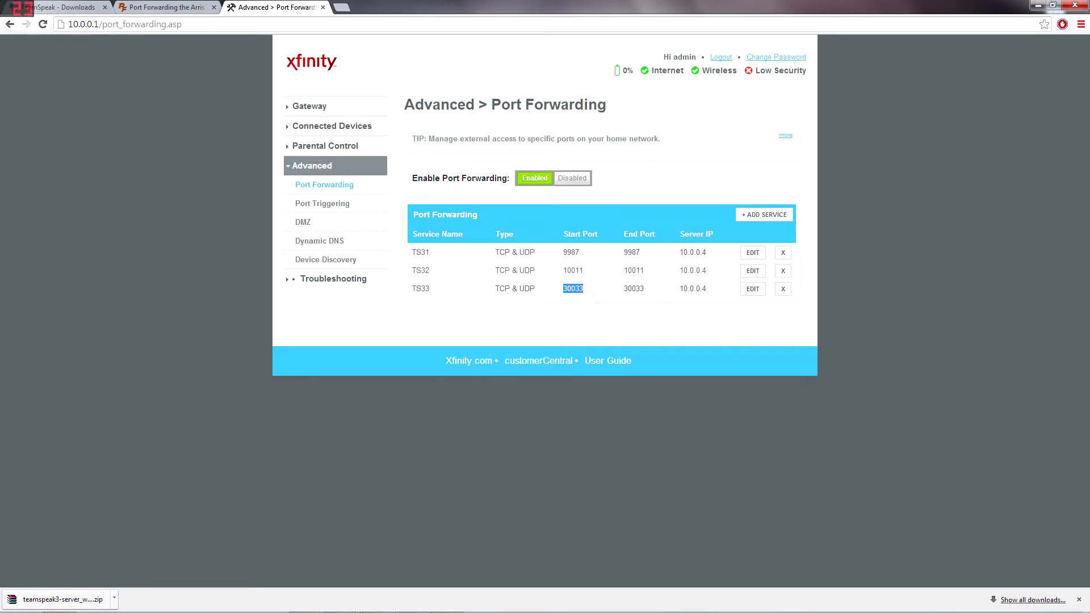
left_click(578, 330)
left_click_drag(412, 252, 542, 258)
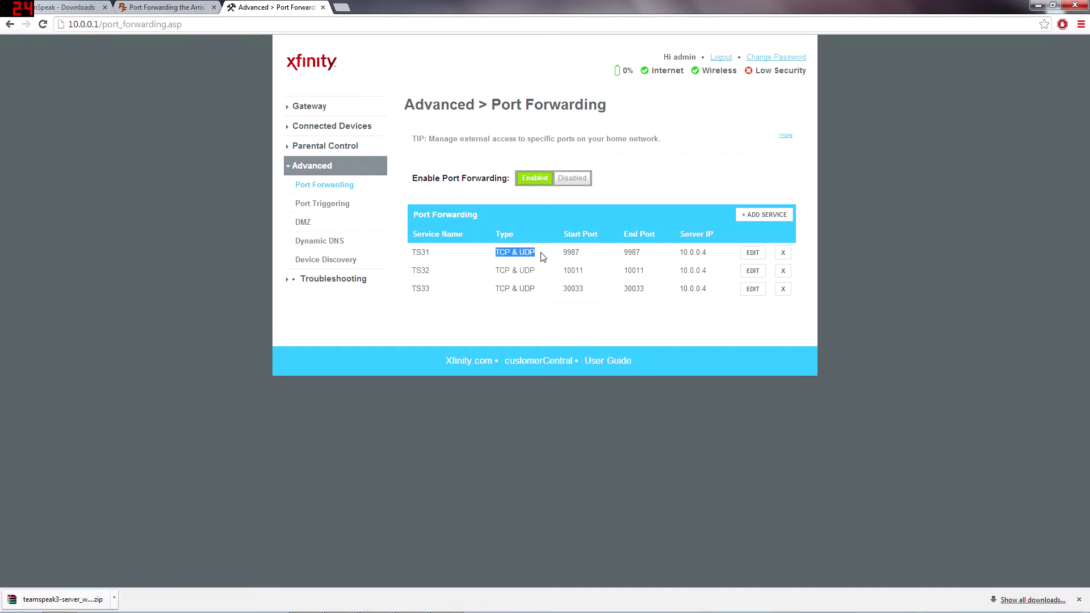
left_click(541, 257)
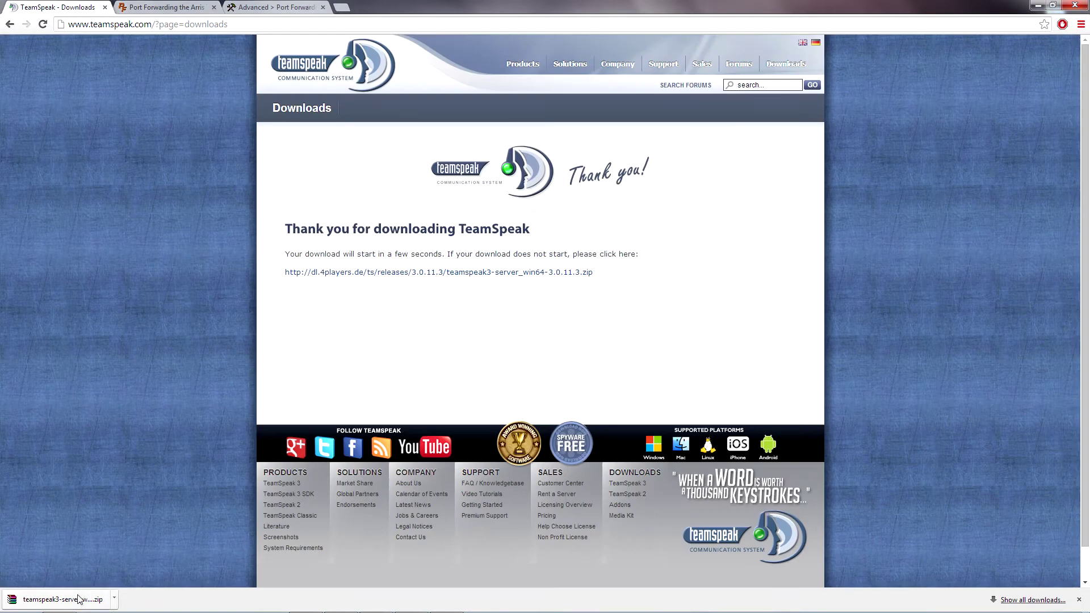
Step: Extract the teamspeak3-server_win64 folder from the downloaded archive to the desktop and close WinRAR
mouse_move(522, 64)
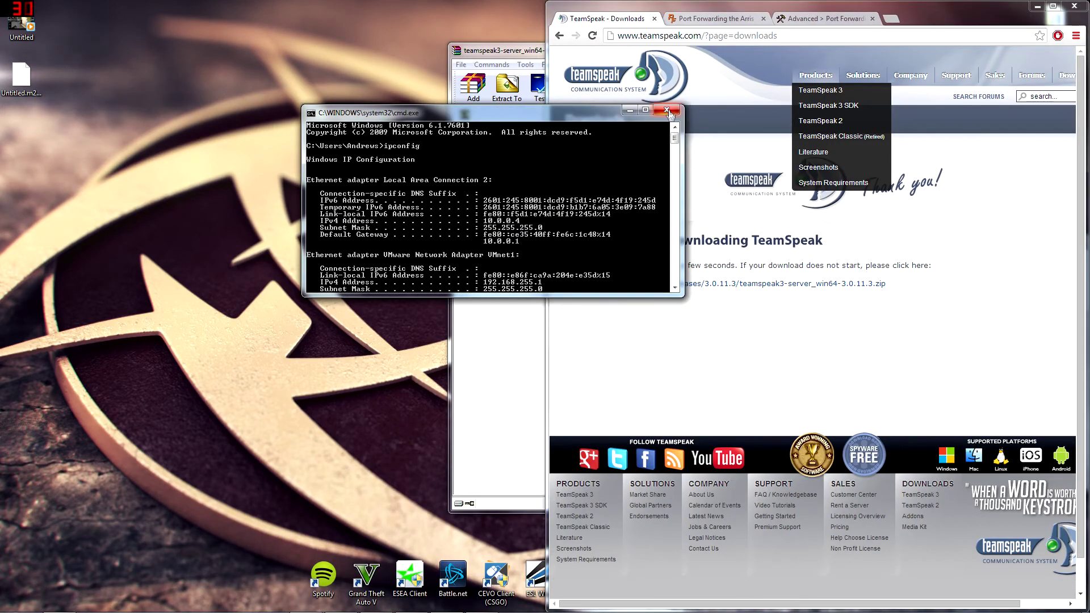
left_click(667, 111)
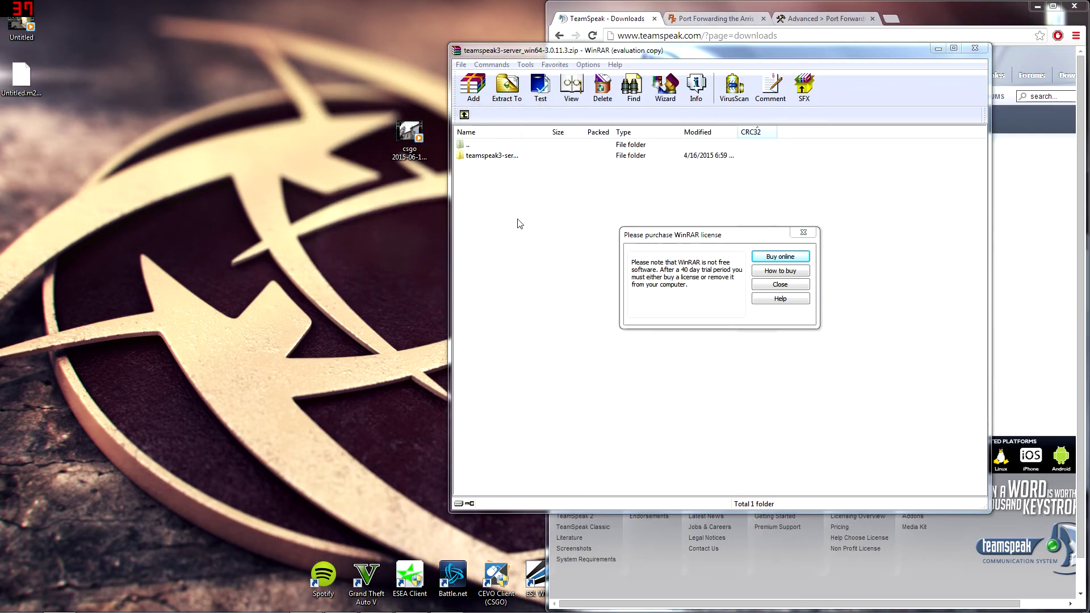
left_click(788, 287)
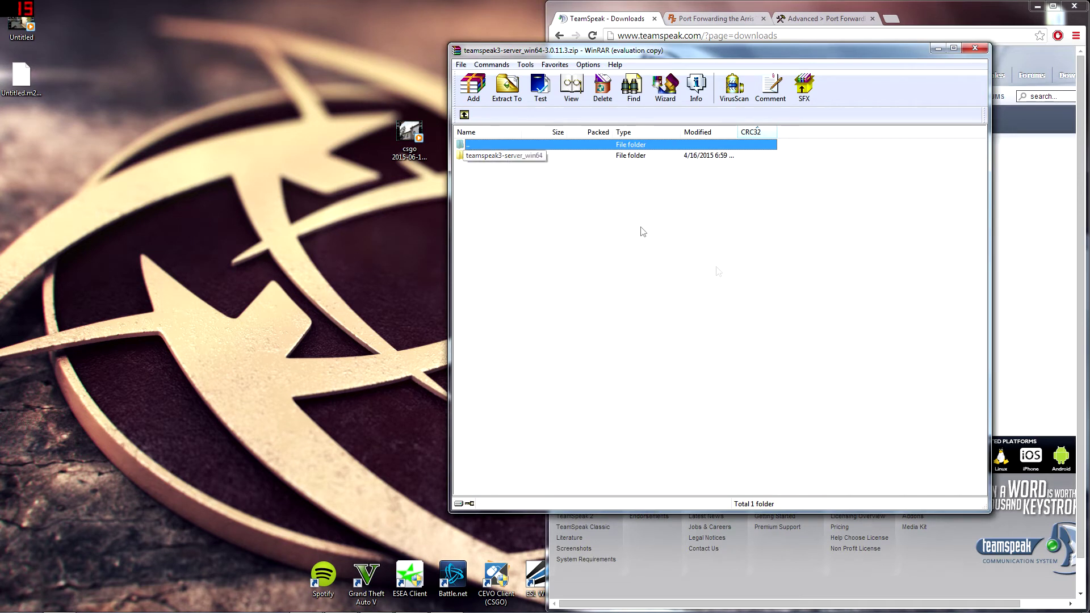
left_click_drag(506, 156, 205, 138)
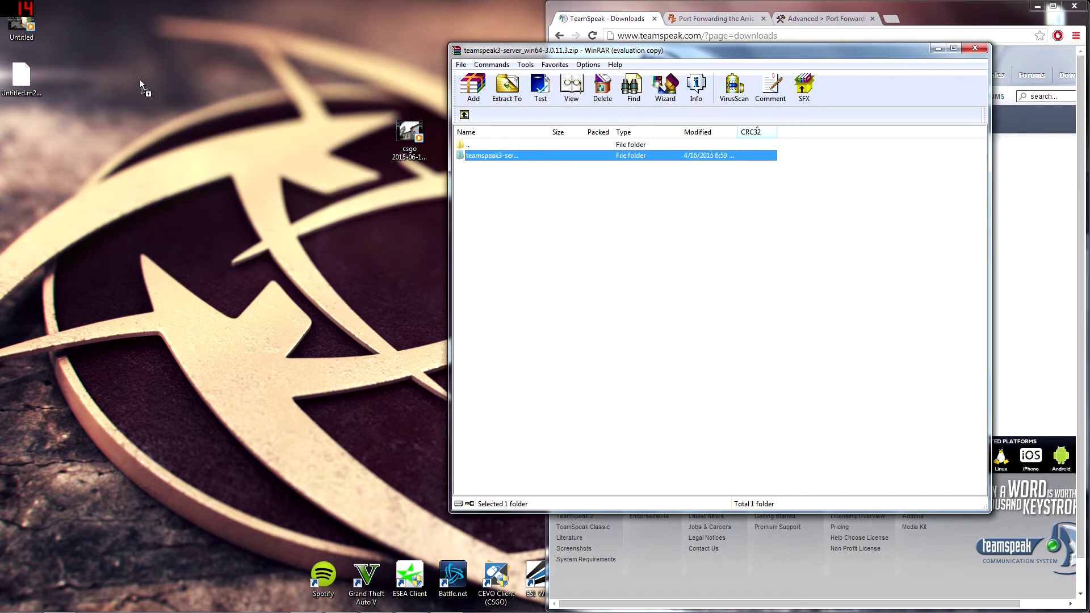
left_click_drag(140, 79, 140, 80)
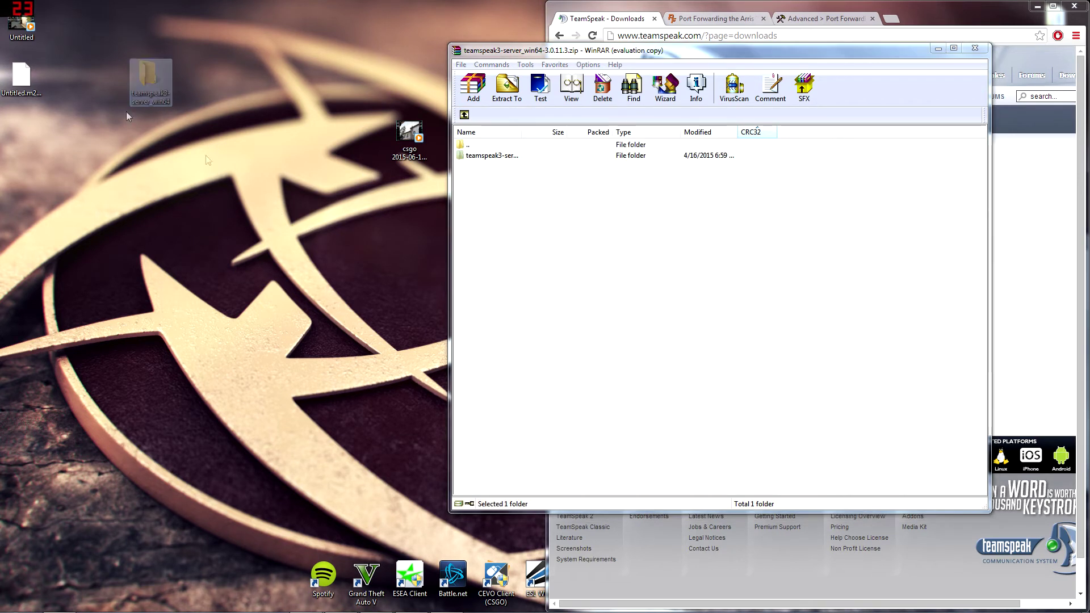
left_click(975, 48)
Step: Run ts3server_win64 from the extracted folder and select the generated server admin token
double_click(153, 85)
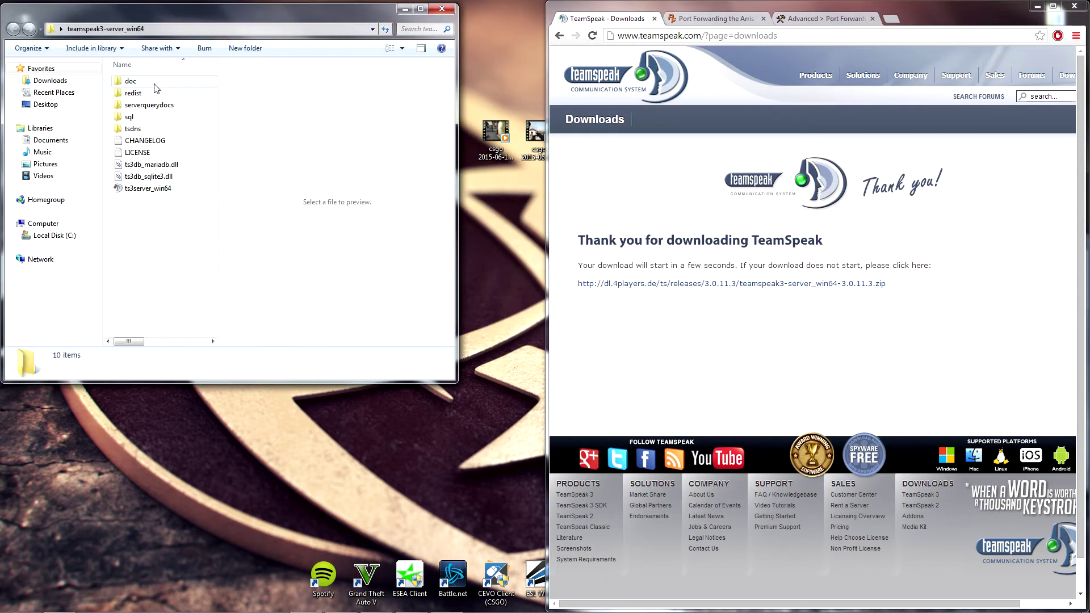
left_click(154, 189)
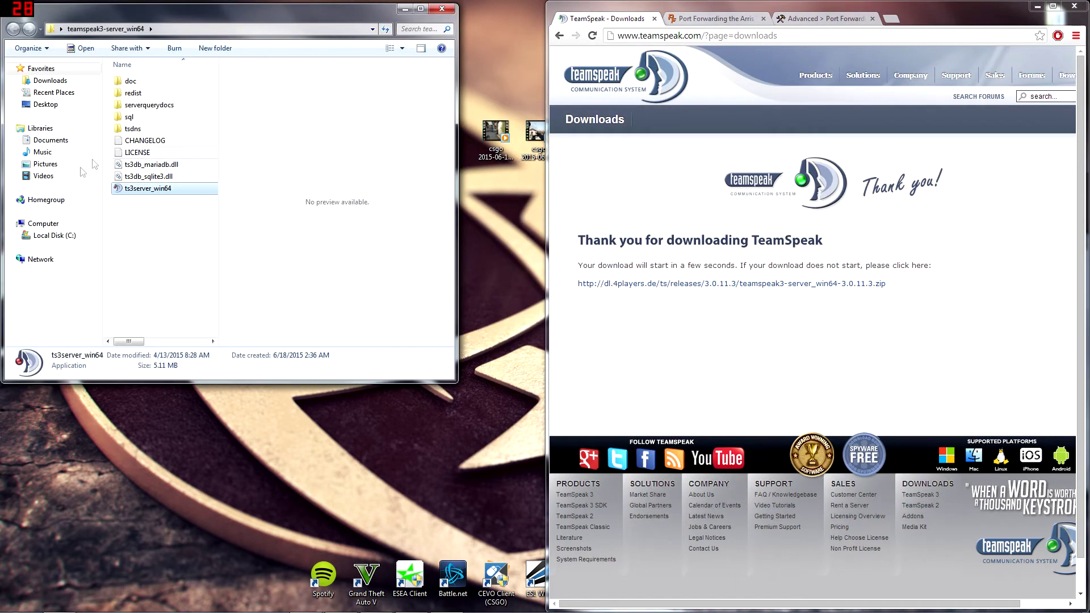
double_click(156, 193)
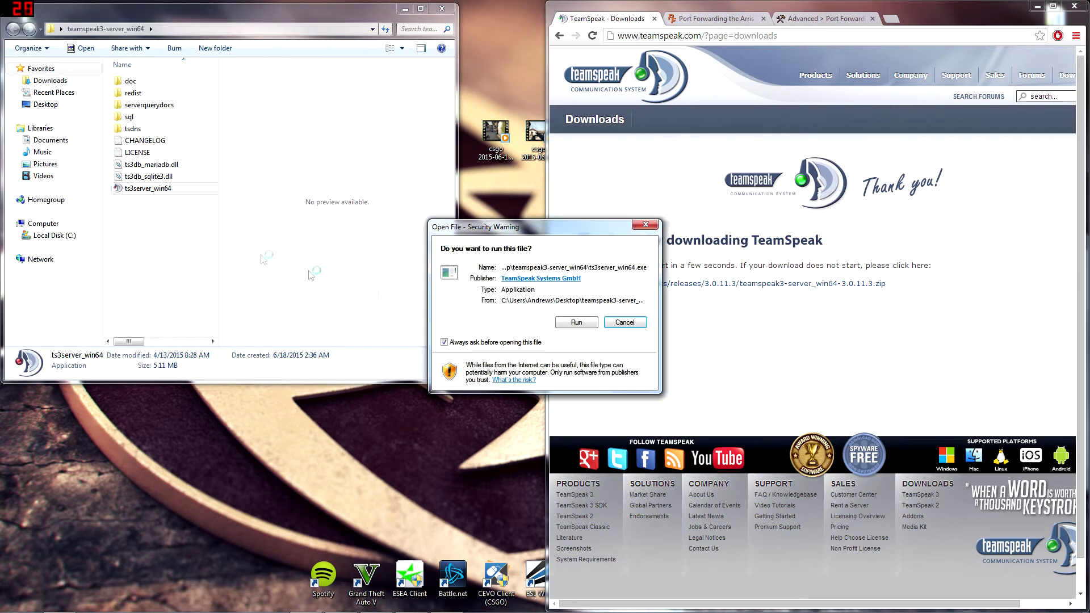
left_click(600, 323)
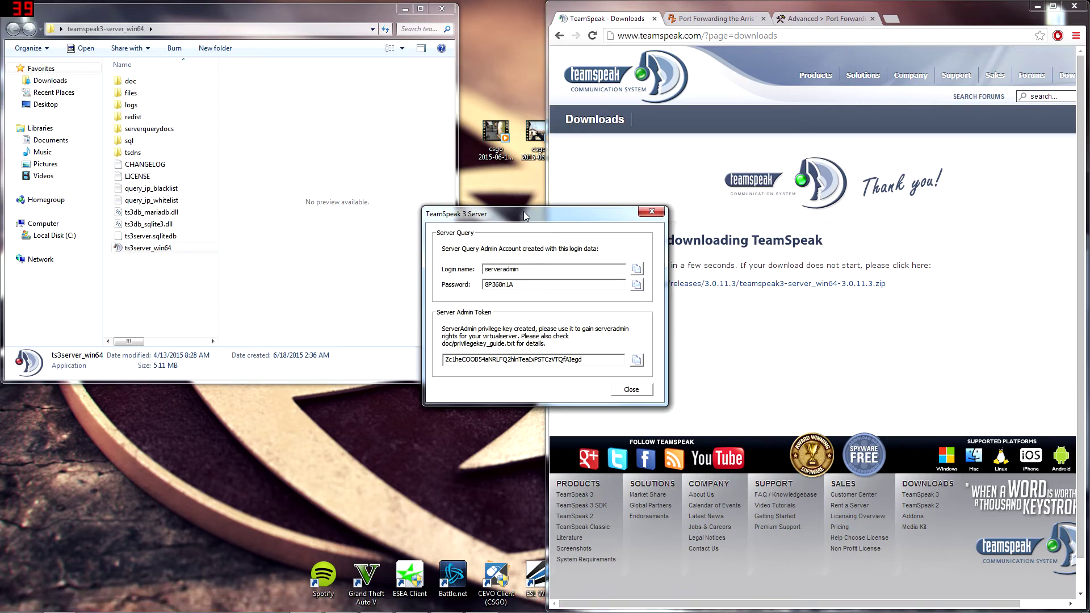
left_click_drag(503, 212, 191, 103)
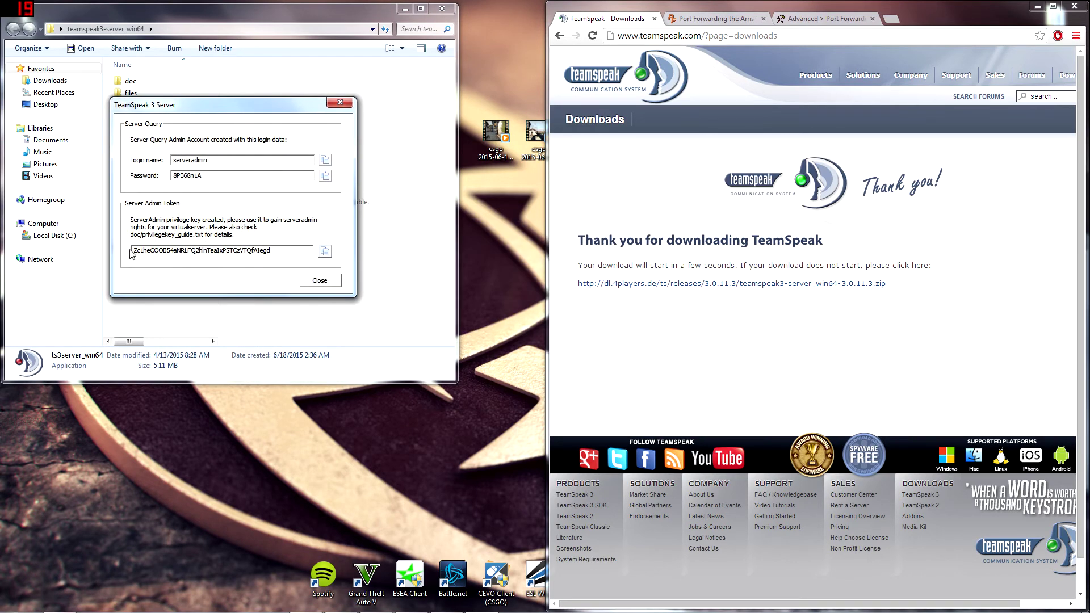
left_click_drag(271, 251, 106, 275)
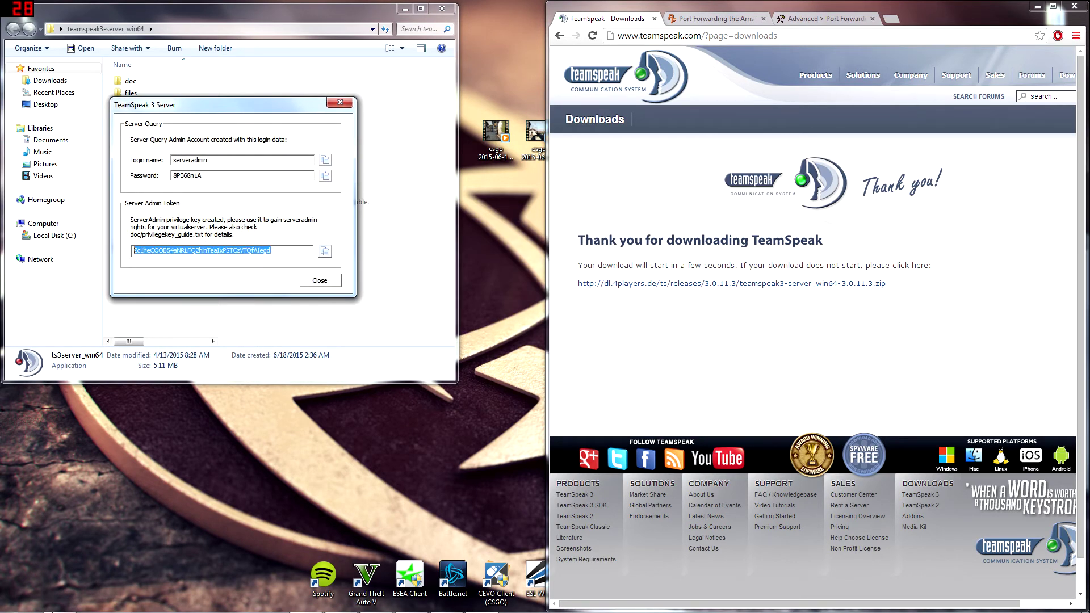
Step: Launch the TeamSpeak 3 Client and move its window beside the TeamSpeak 3 Server dialog
left_click(15, 601)
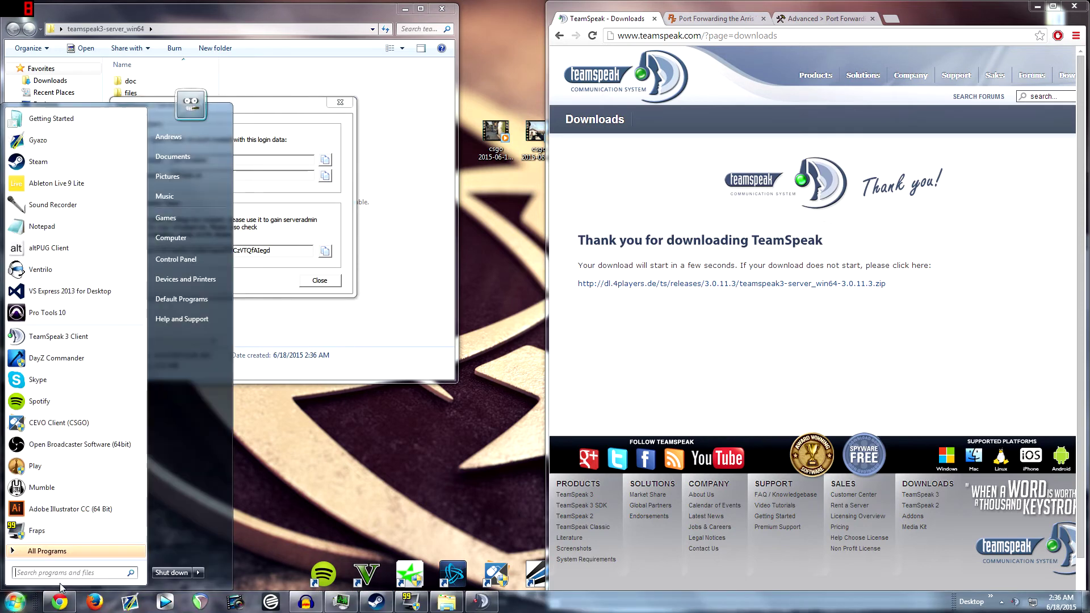
key("Escape")
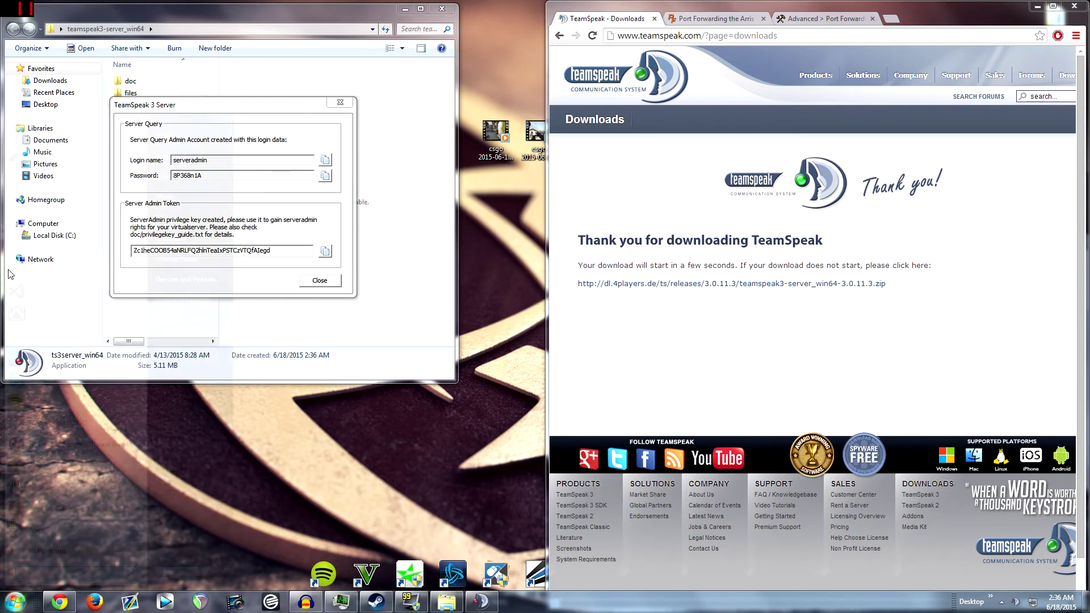
left_click(15, 602)
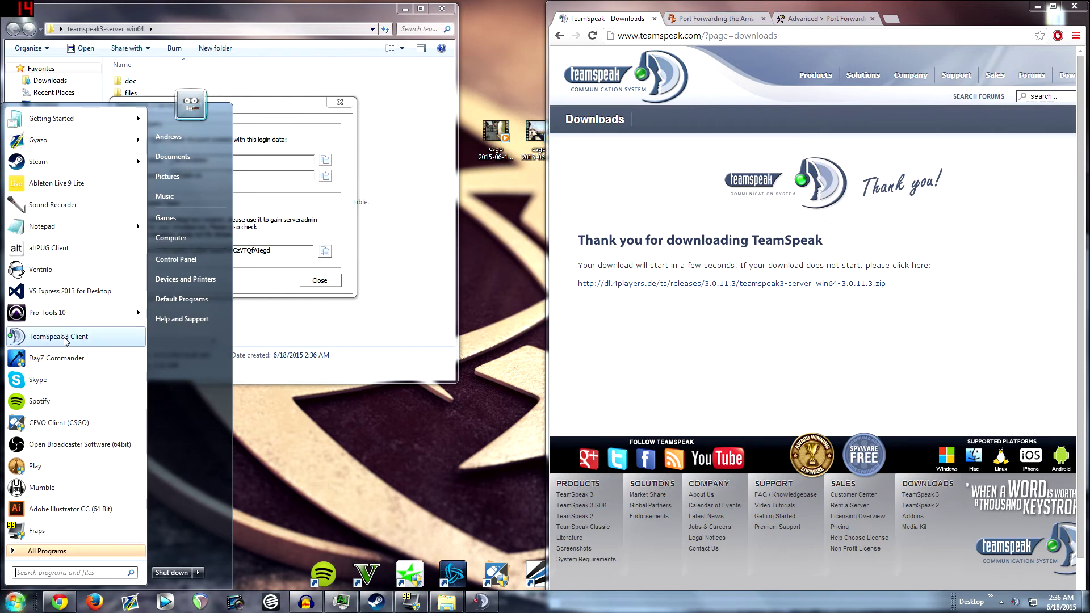
left_click(125, 340)
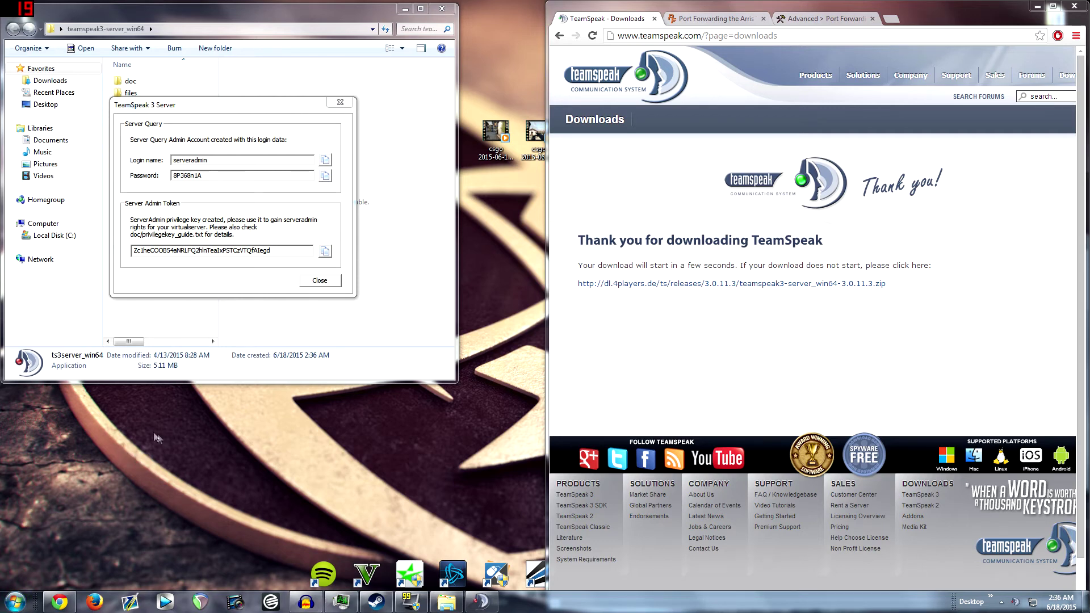
left_click(307, 601)
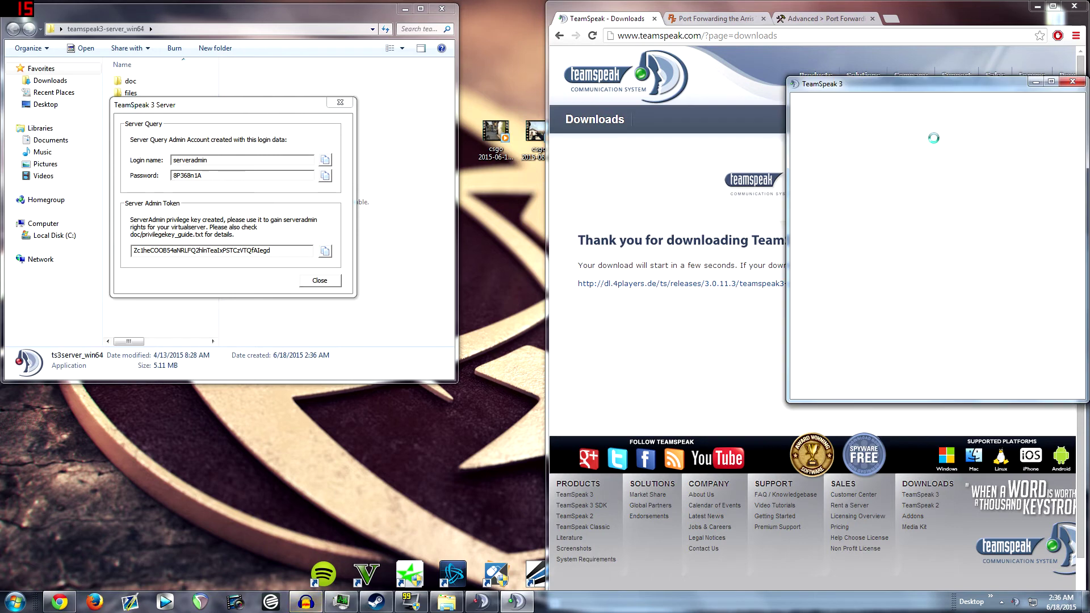
mouse_move(866, 86)
left_mouse_down()
mouse_move(725, 94)
mouse_move(470, 39)
left_mouse_up()
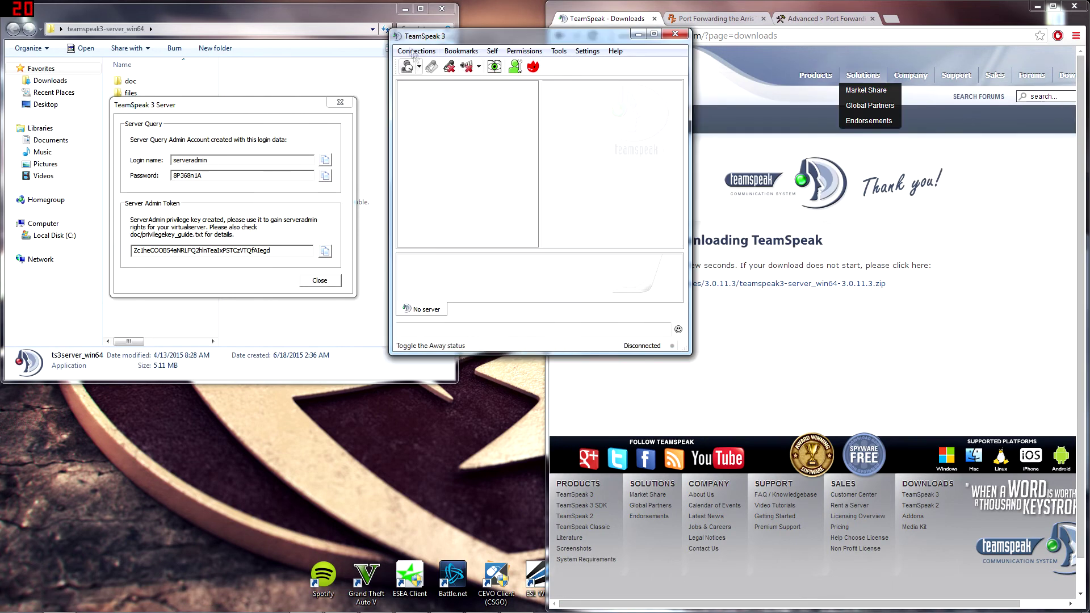
Step: Connect the TeamSpeak 3 client to the server address localhost using the default profiles
left_click(415, 51)
left_click(426, 64)
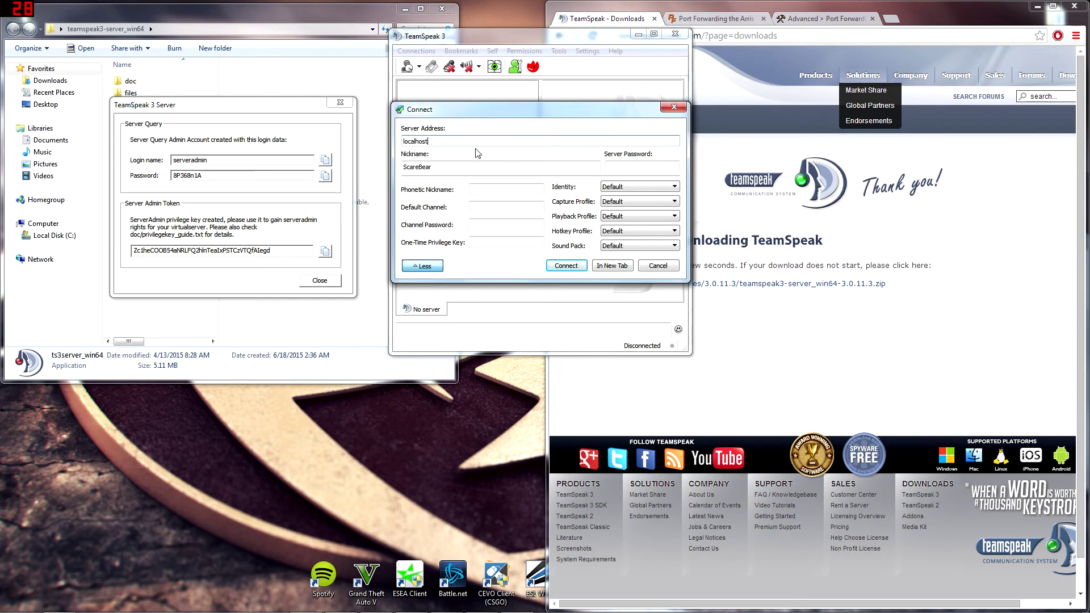
key("ctrl+a")
key("End")
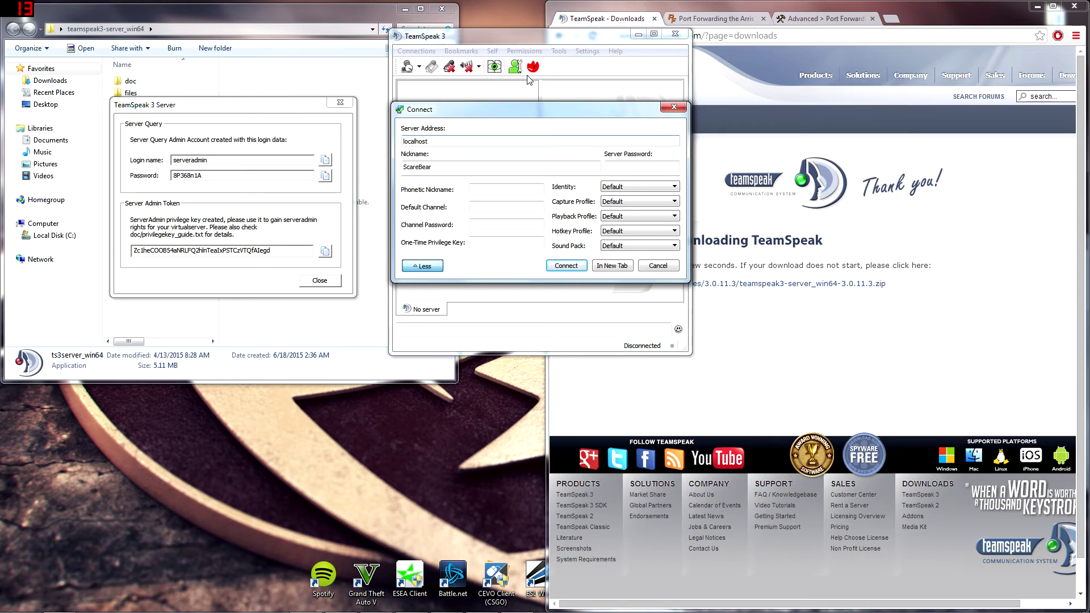
left_click_drag(479, 107, 477, 27)
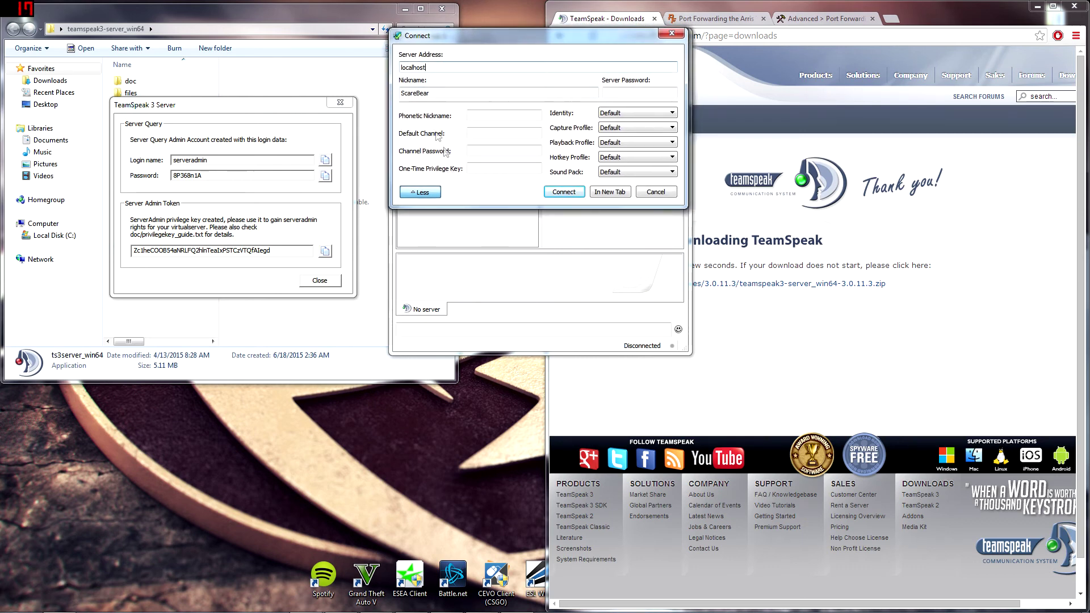
left_click(564, 193)
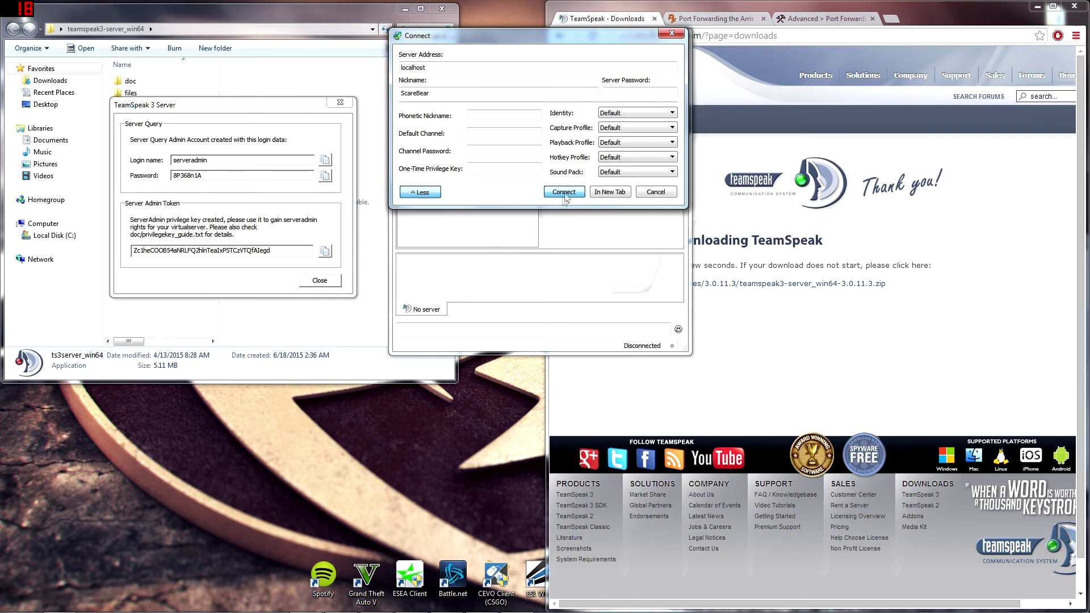
left_click(565, 193)
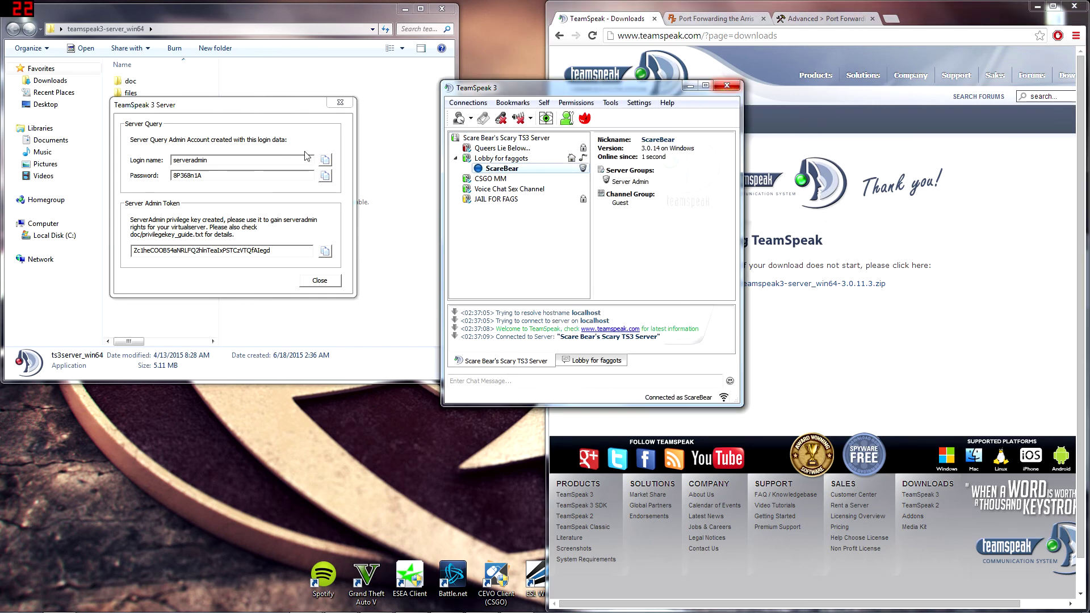
Step: Highlight the server admin token in the TeamSpeak 3 Server dialog and close the dialog
double_click(221, 251)
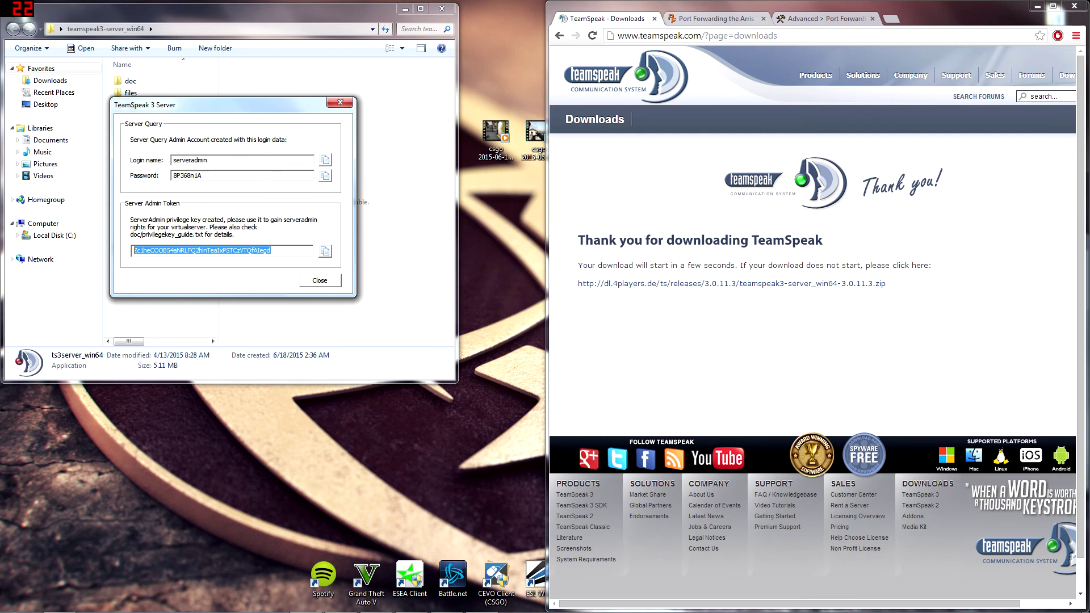
left_click_drag(270, 251, 132, 250)
left_click(132, 251)
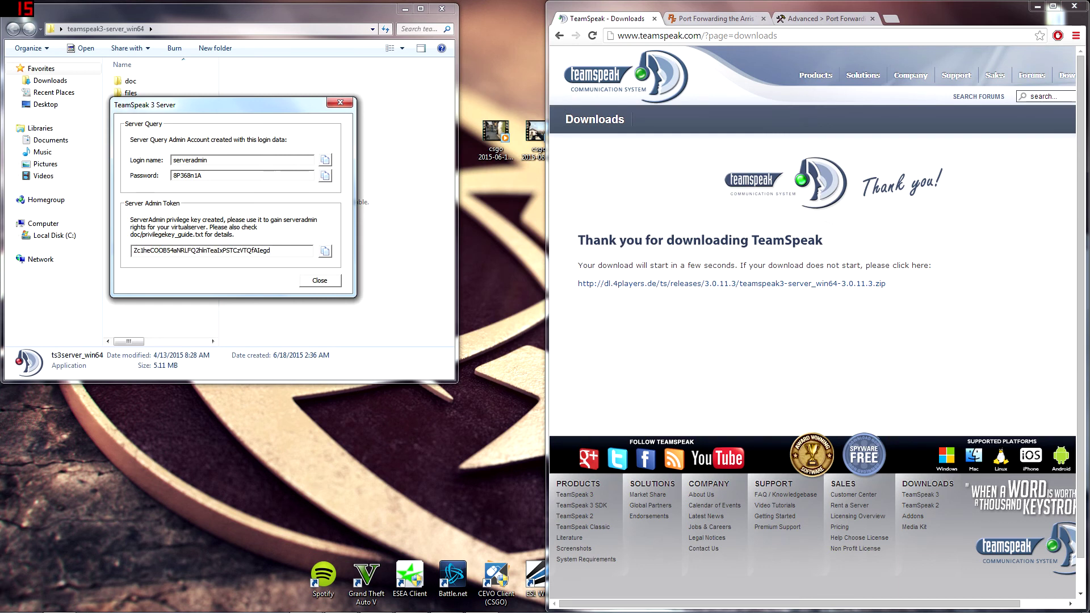
double_click(132, 250)
left_click(320, 280)
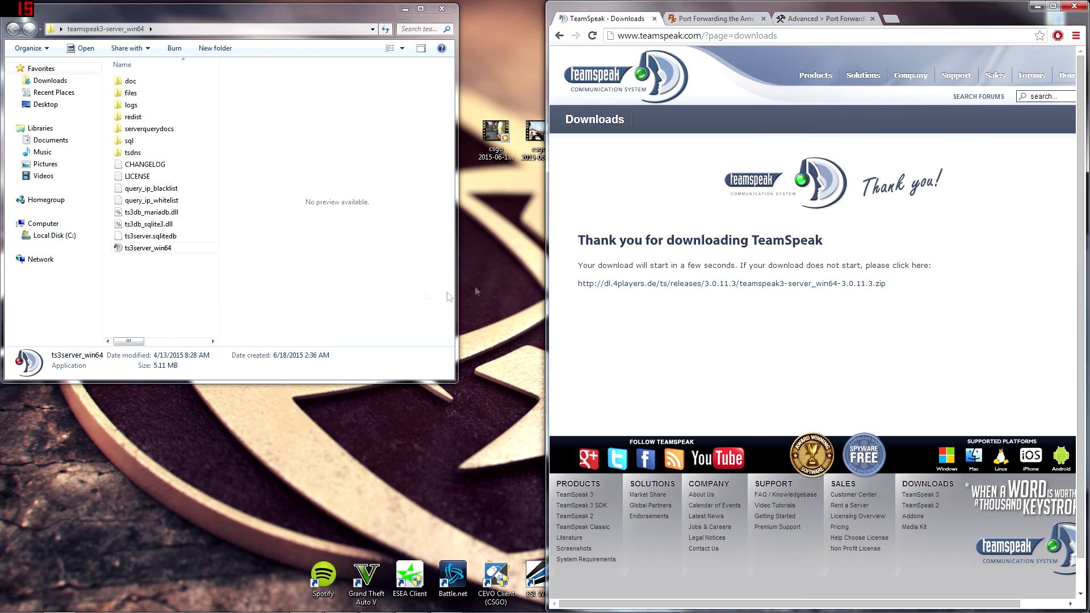
Step: Widen the browser window, recheck the router's port forwarding entries and minimize the browser
left_click_drag(547, 260, 3, 236)
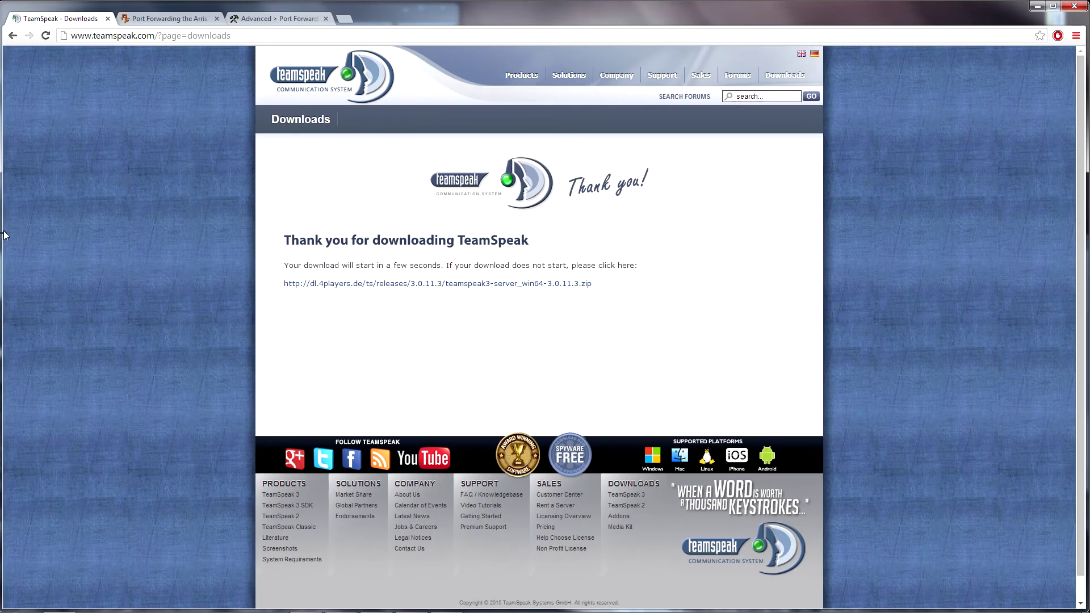
left_click(293, 20)
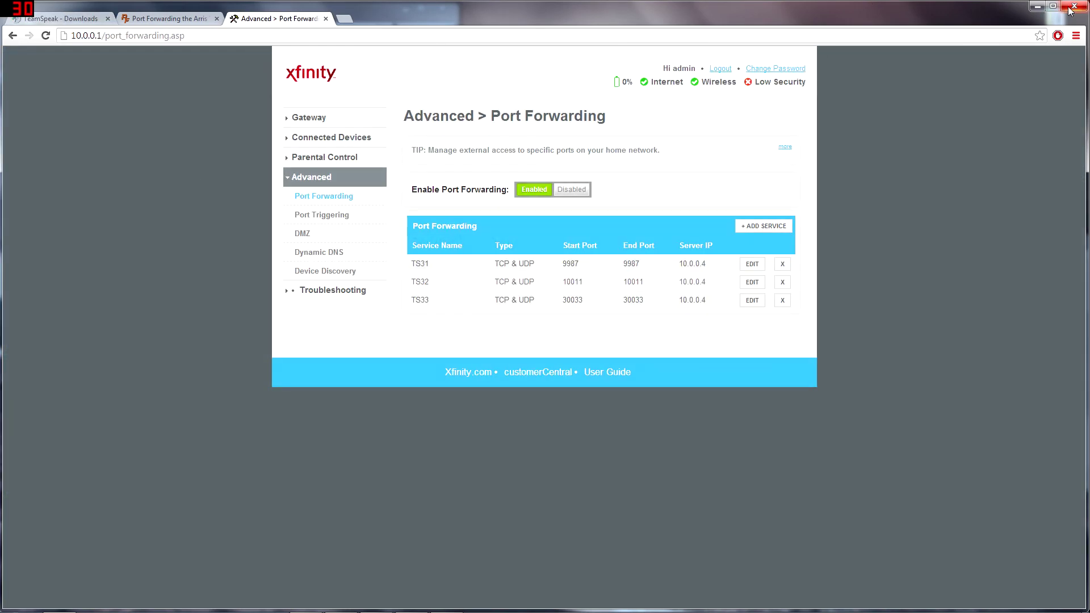
left_click(1037, 7)
Step: Show the hidden system tray icons to check for the running TeamSpeak server
mouse_move(506, 610)
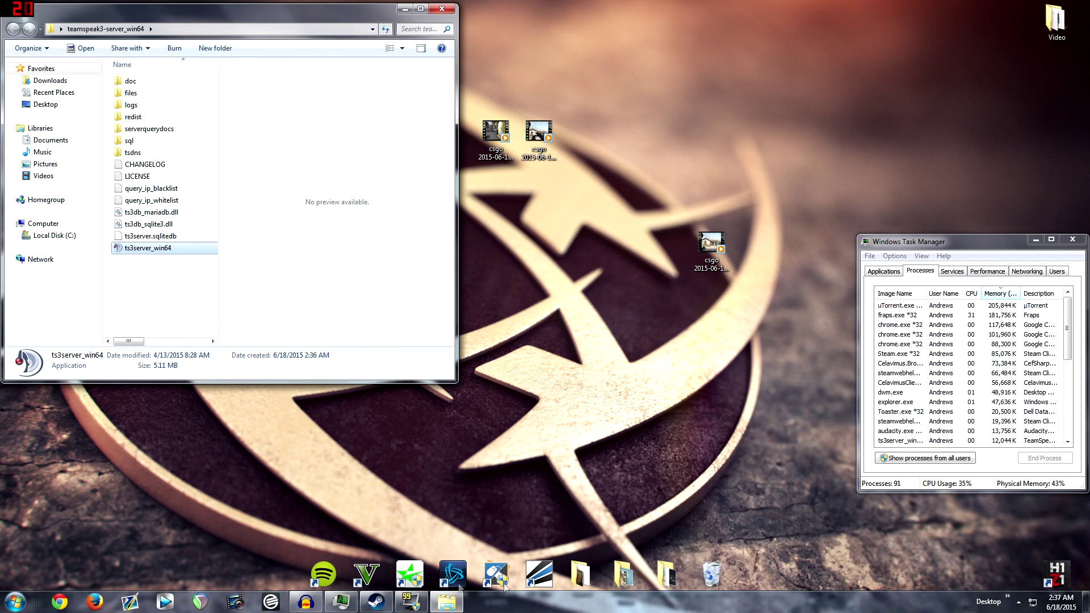
left_click(1018, 602)
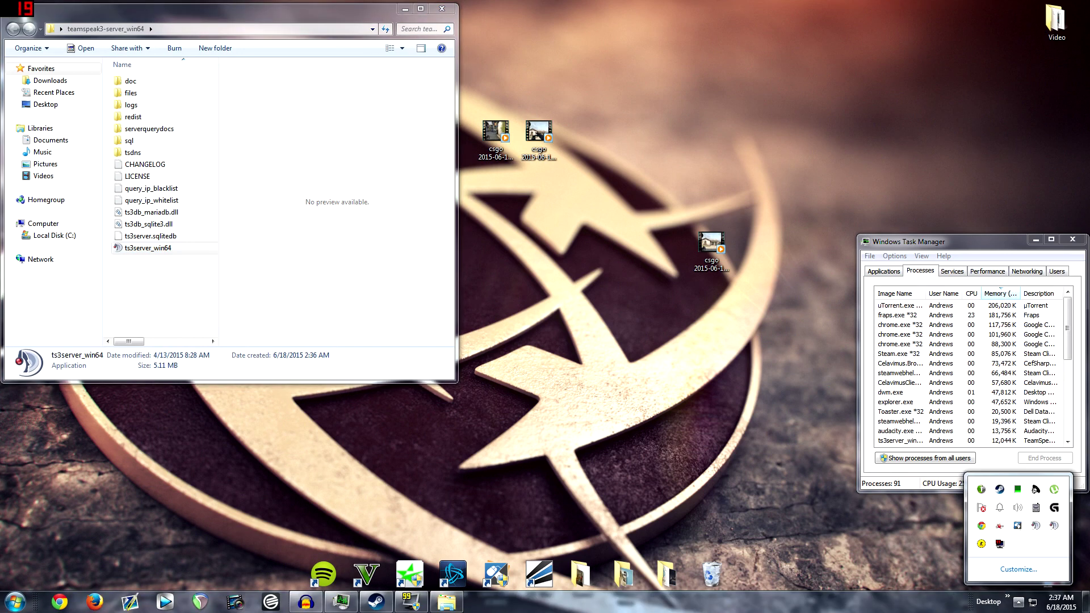